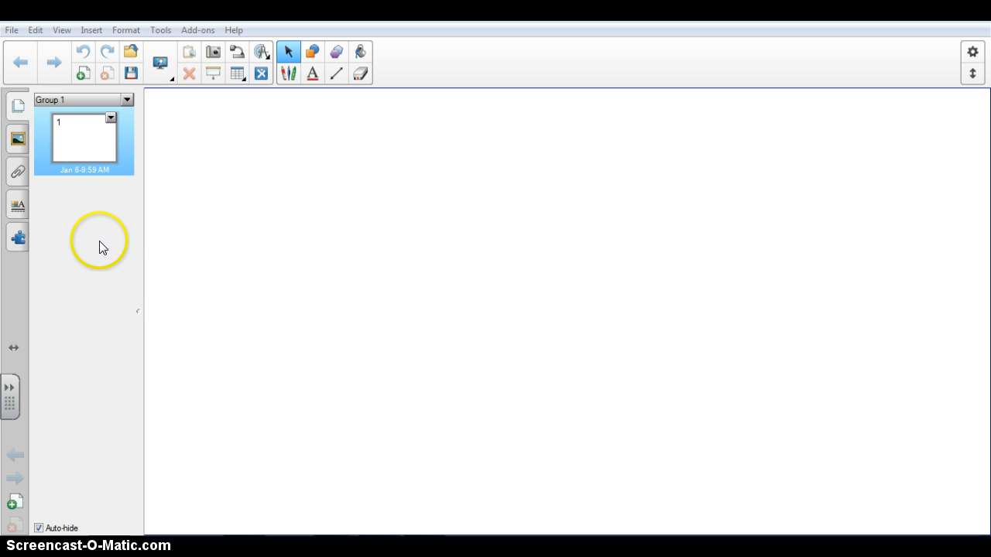
# Search the Gallery for "bird"
pyautogui.click(19, 141)
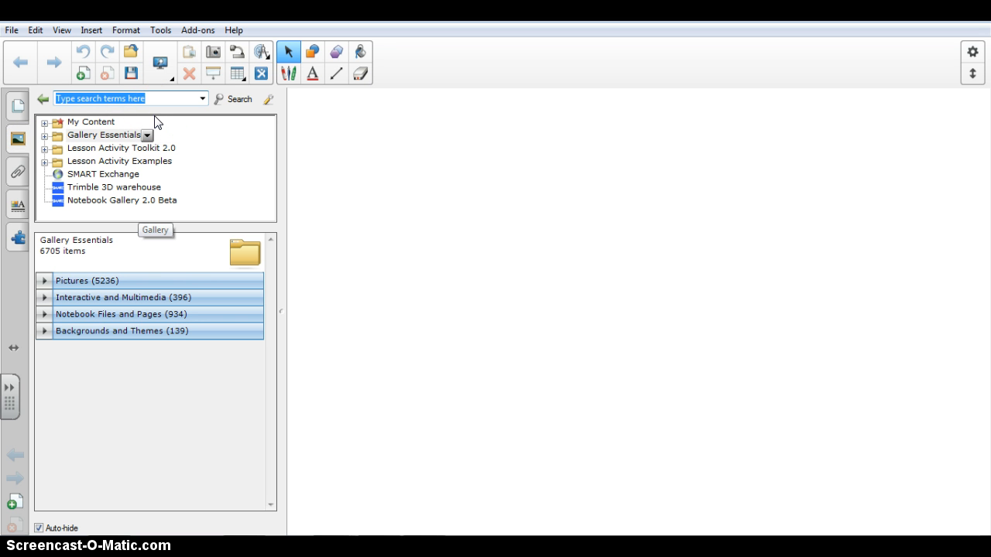
pyautogui.write('bird')
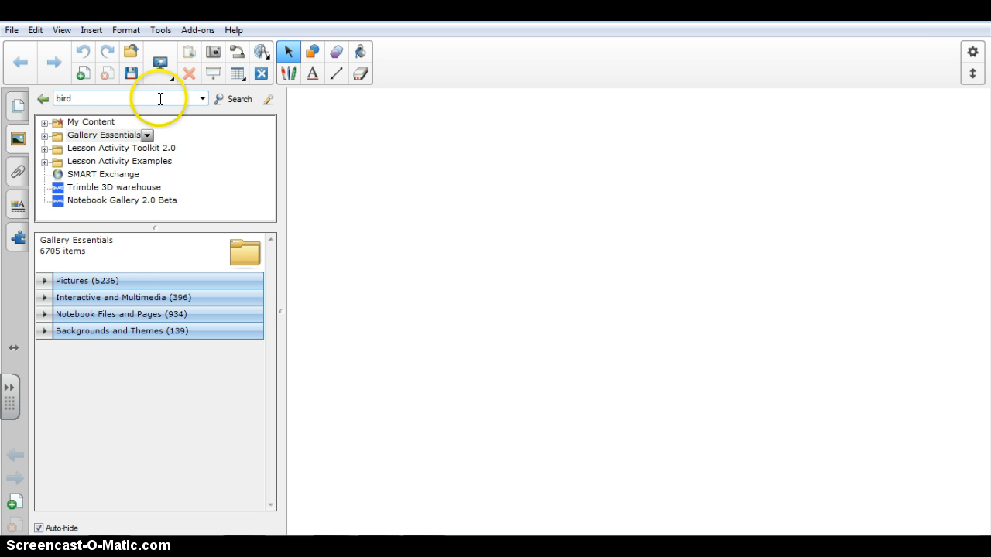
pyautogui.click(236, 100)
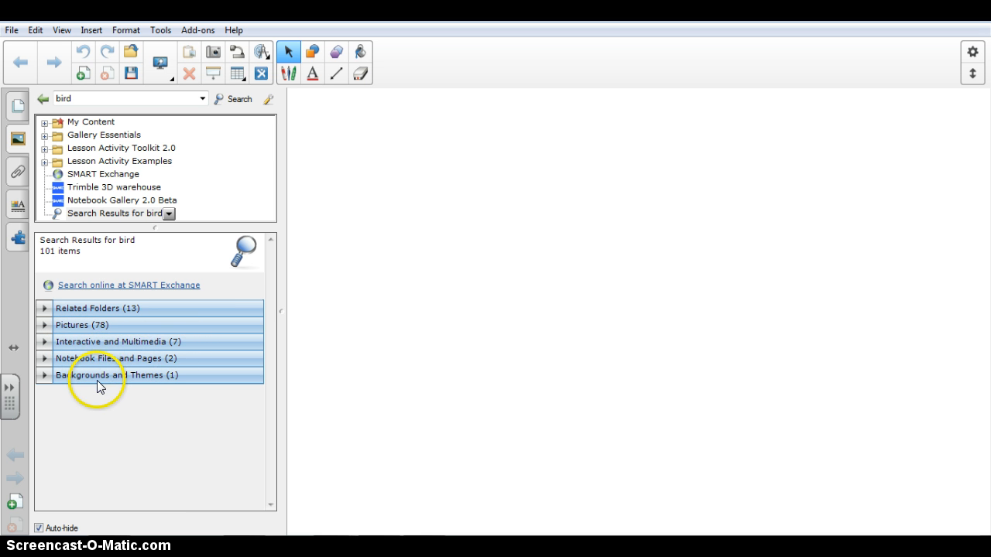
# Browse the Pictures category of the bird search results, then collapse it
pyautogui.click(45, 326)
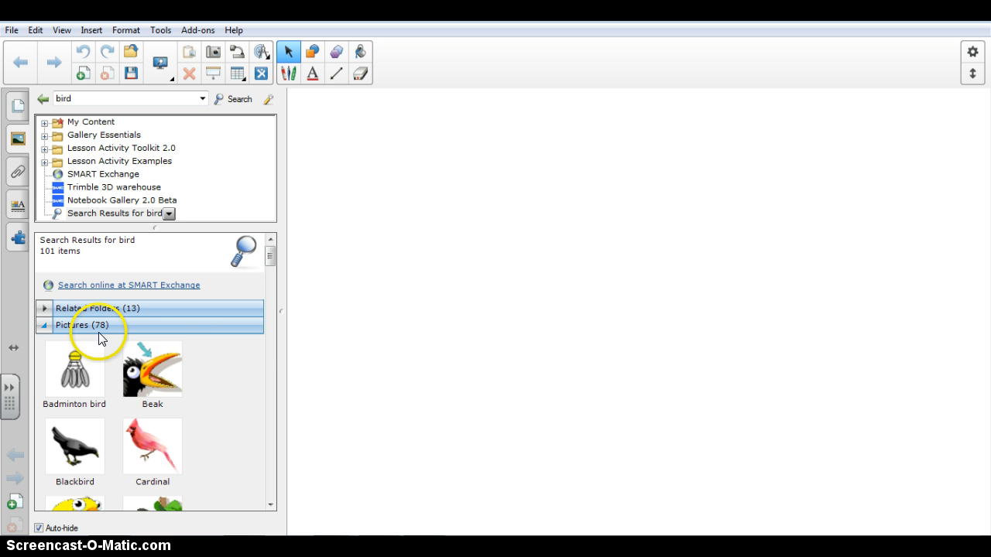
pyautogui.scroll(-1, 194, 358)
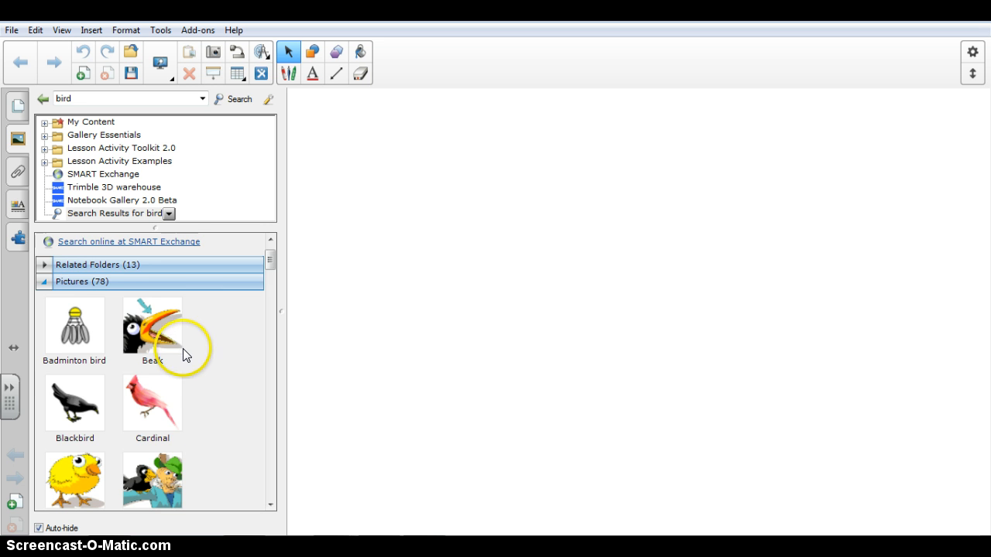
pyautogui.scroll(-1, 184, 354)
pyautogui.scroll(-1, 182, 353)
pyautogui.scroll(-6, 178, 353)
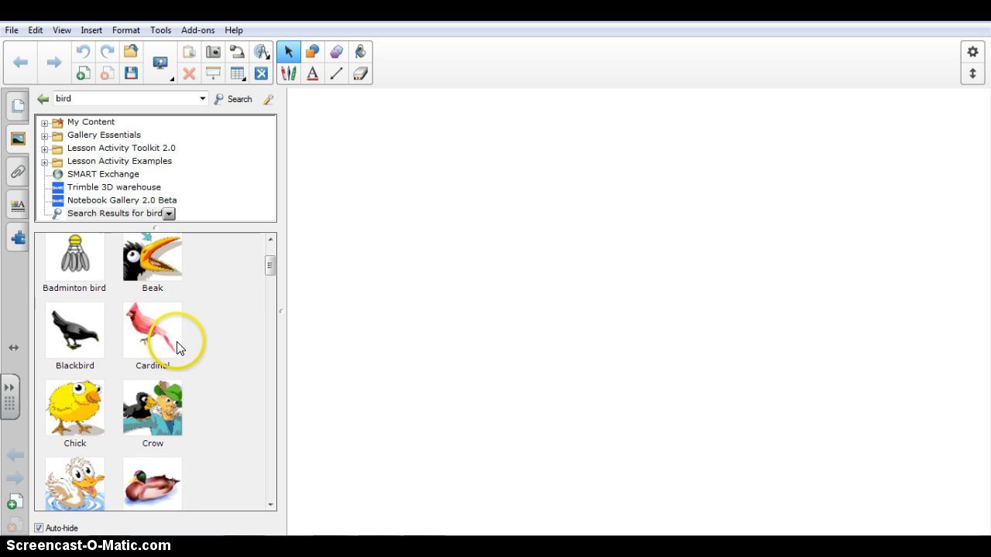
pyautogui.scroll(-8, 177, 345)
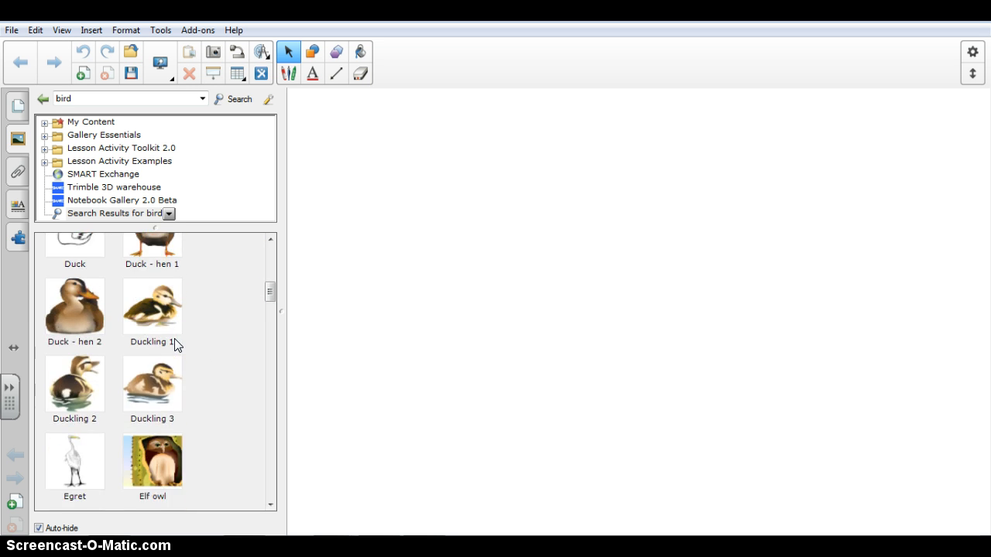
pyautogui.scroll(-1, 174, 338)
pyautogui.moveTo(271, 315); pyautogui.dragTo(267, 242)
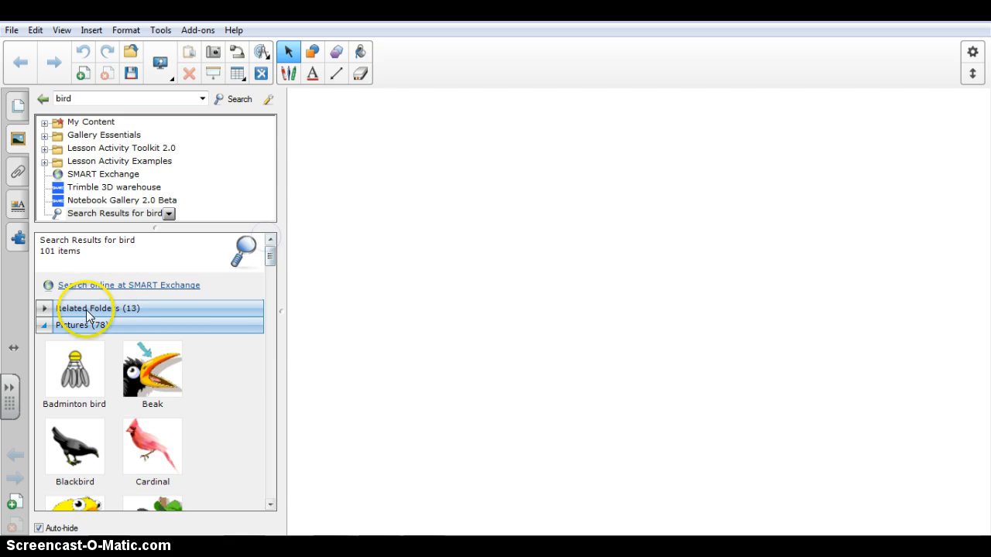
pyautogui.click(44, 325)
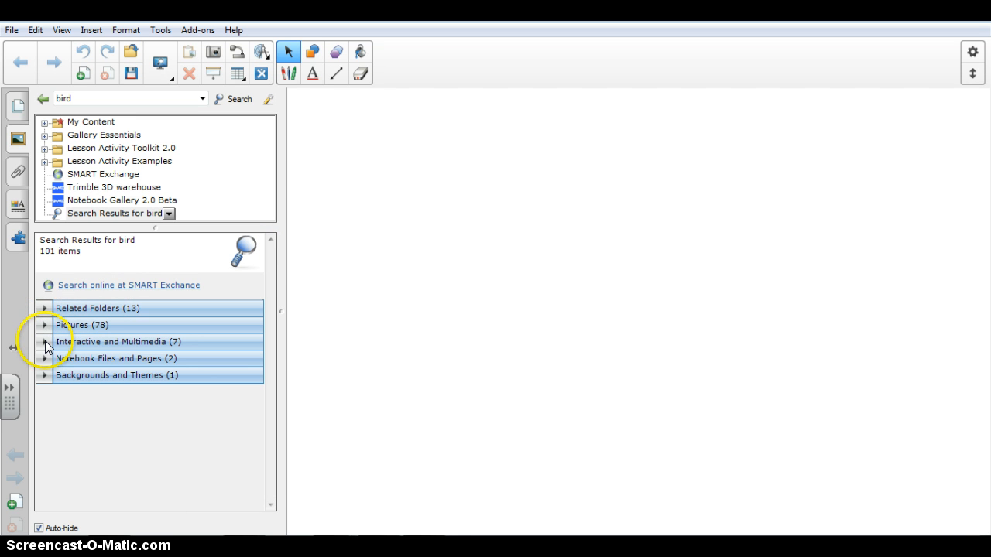
# Examine the bird results under Interactive and Multimedia, Notebook Files and Pages, and Backgrounds and Themes
pyautogui.click(45, 343)
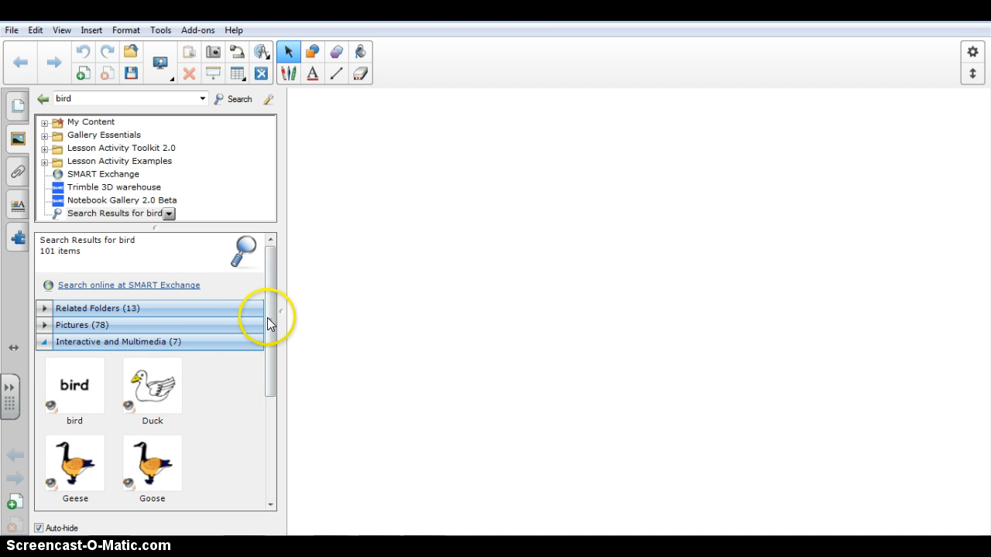
pyautogui.moveTo(271, 311); pyautogui.dragTo(269, 375)
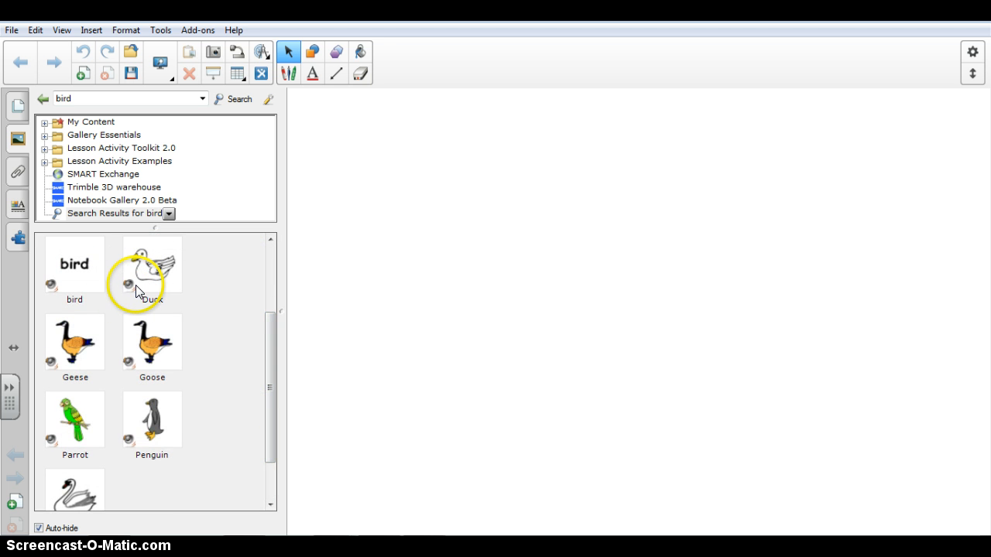
pyautogui.moveTo(266, 313); pyautogui.dragTo(262, 249)
pyautogui.click(45, 342)
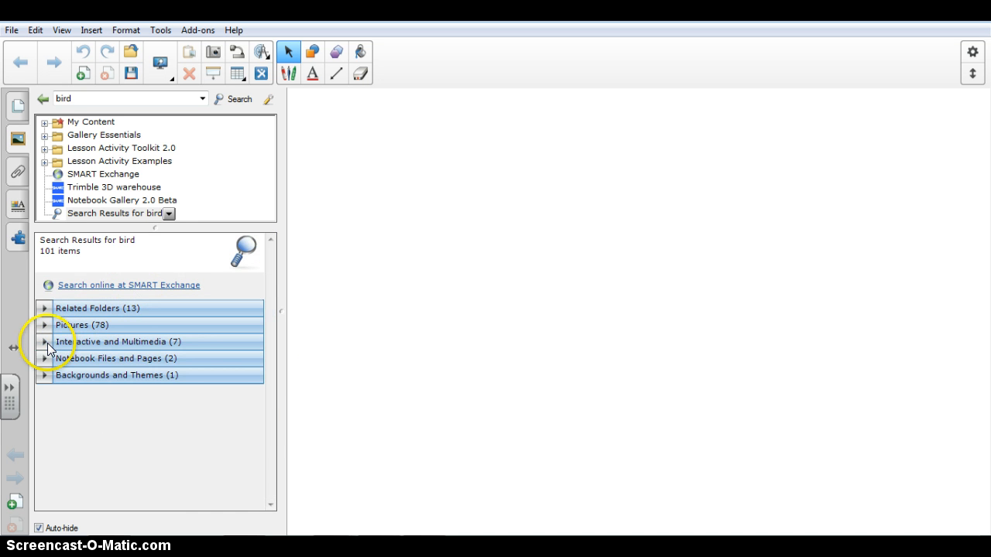
pyautogui.click(44, 358)
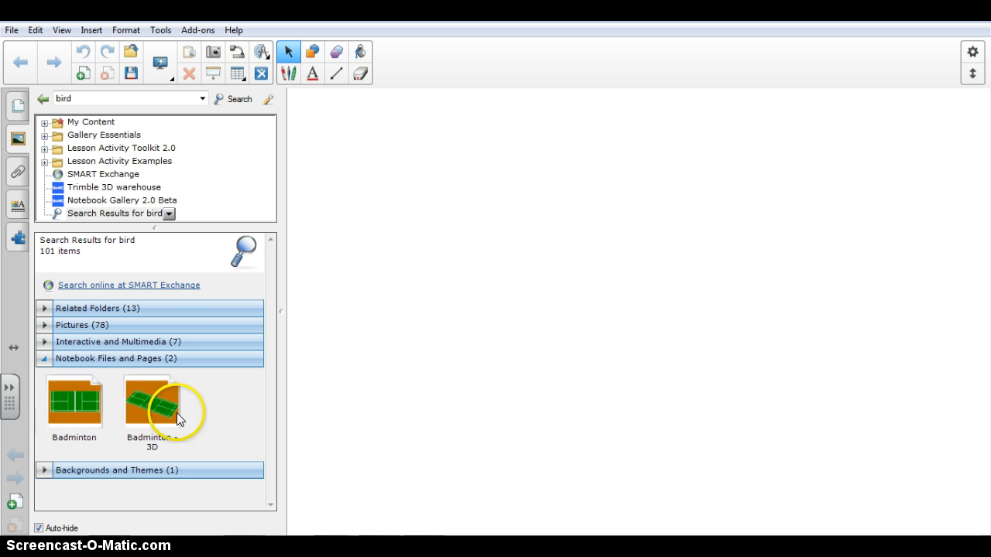
pyautogui.click(45, 358)
pyautogui.click(48, 375)
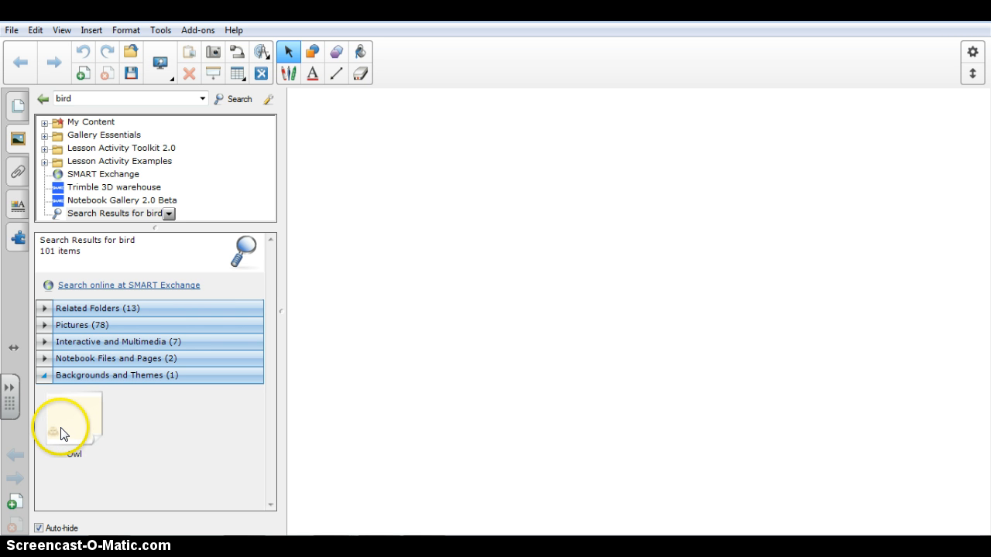
# Insert the Cardinal picture from the bird results onto the page and move it left of the page centre
pyautogui.click(45, 324)
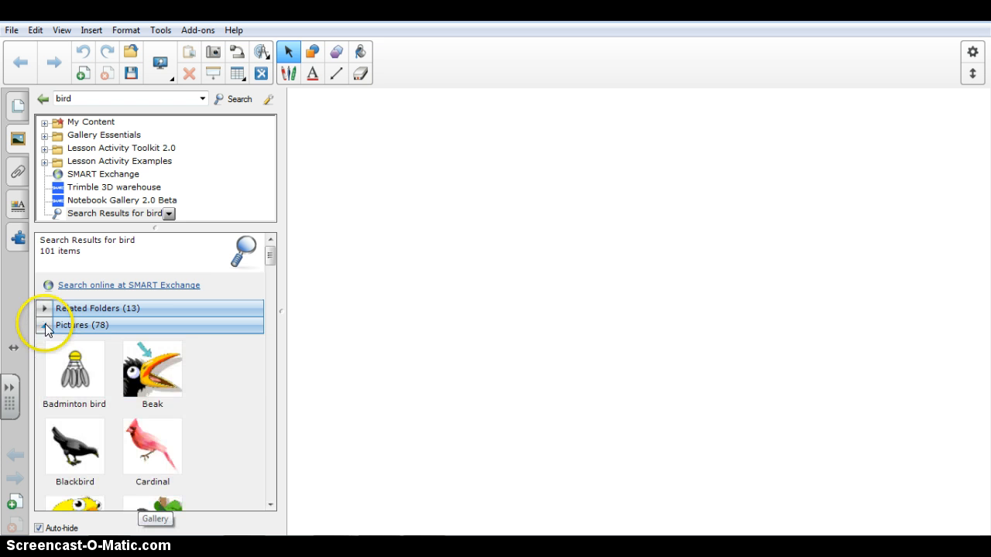
pyautogui.scroll(-2, 190, 391)
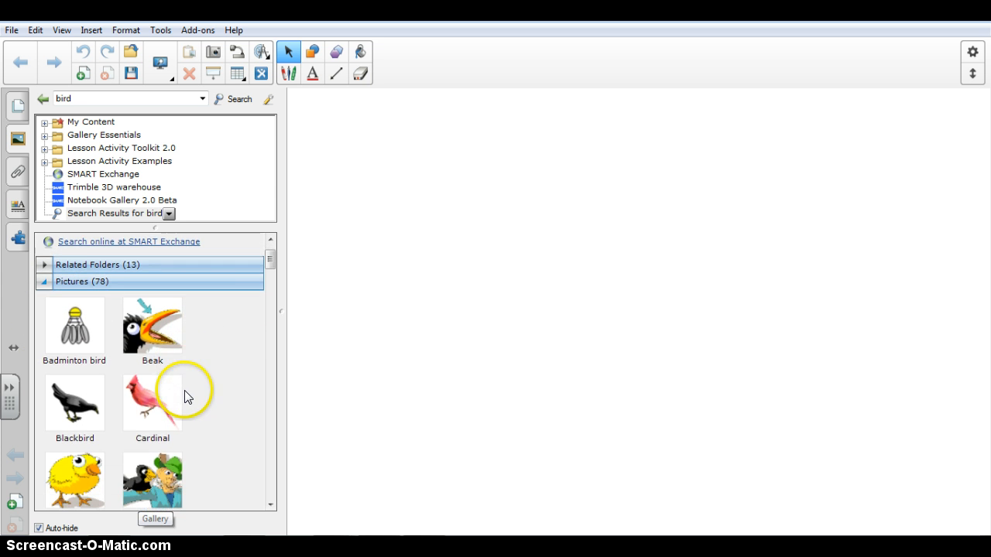
pyautogui.moveTo(145, 391); pyautogui.dragTo(575, 311)
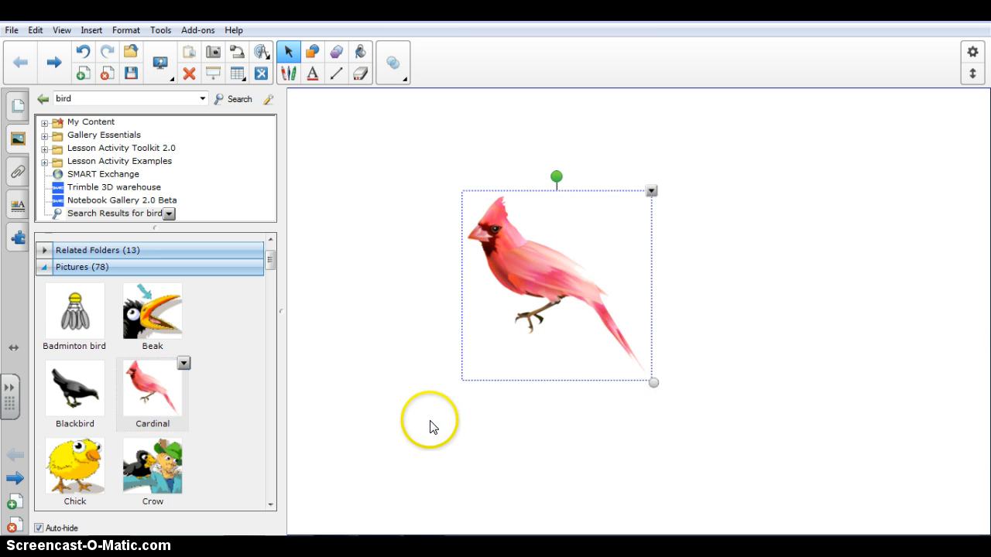
pyautogui.click(435, 428)
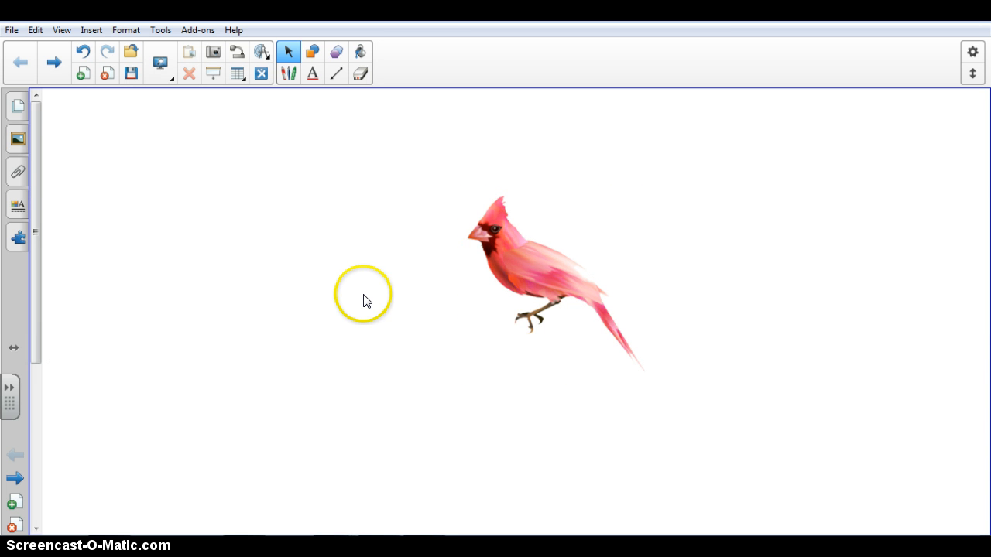
pyautogui.moveTo(505, 277); pyautogui.dragTo(375, 266)
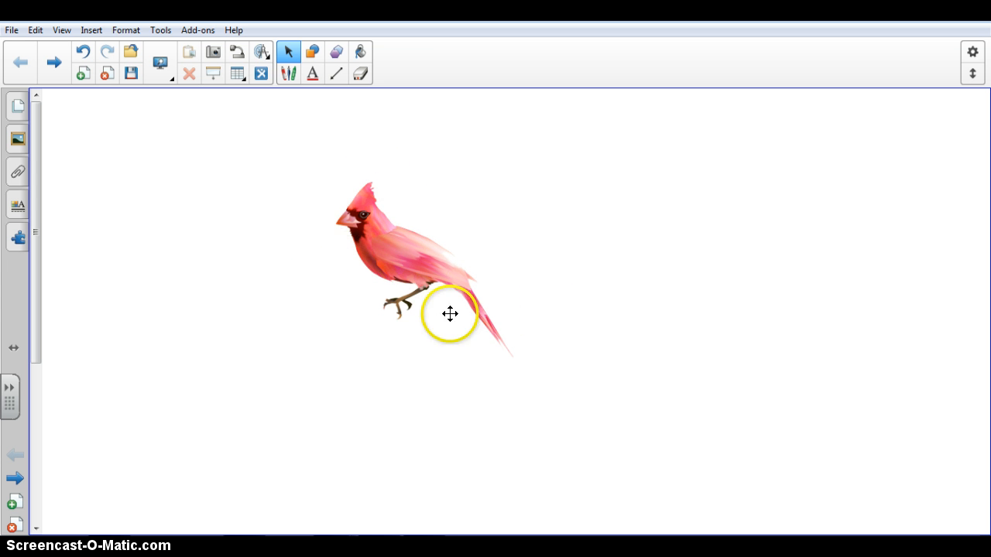
pyautogui.click(360, 73)
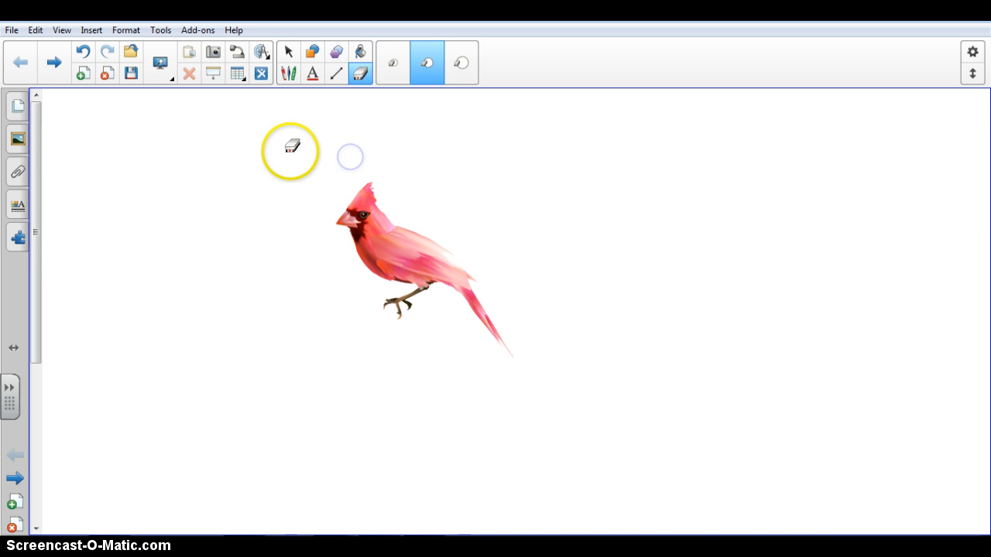
pyautogui.click(288, 51)
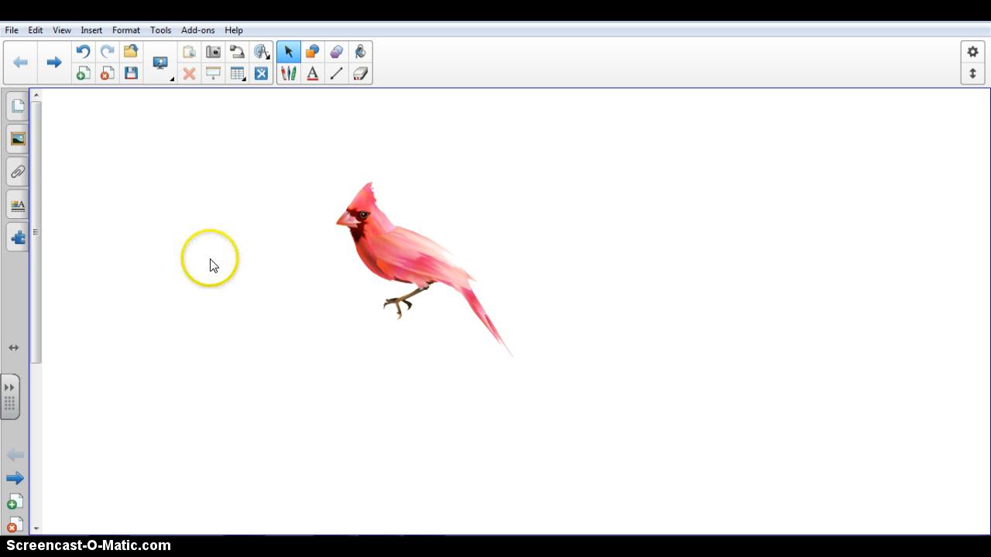
# Fill the page background with a solid light aquamarine colour
pyautogui.click(18, 206)
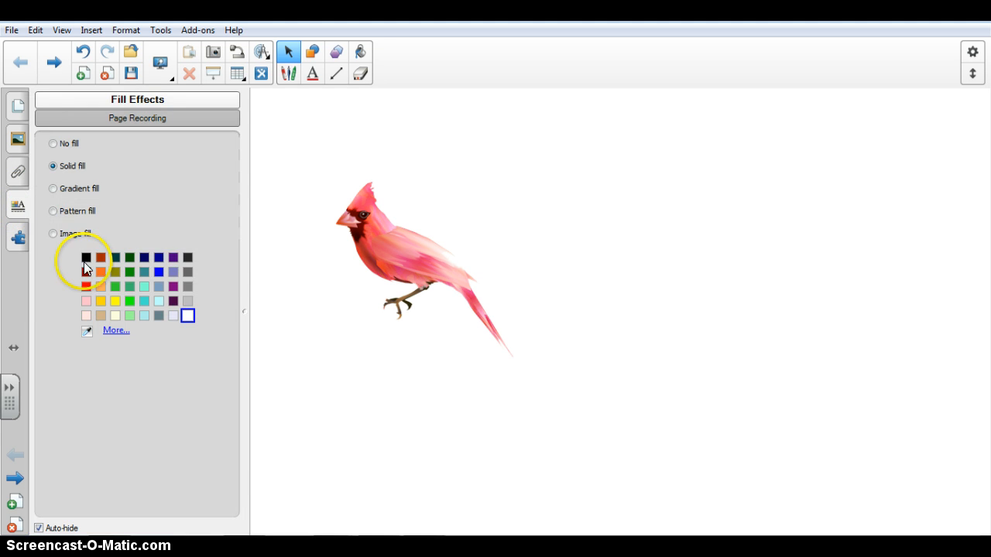
pyautogui.click(143, 287)
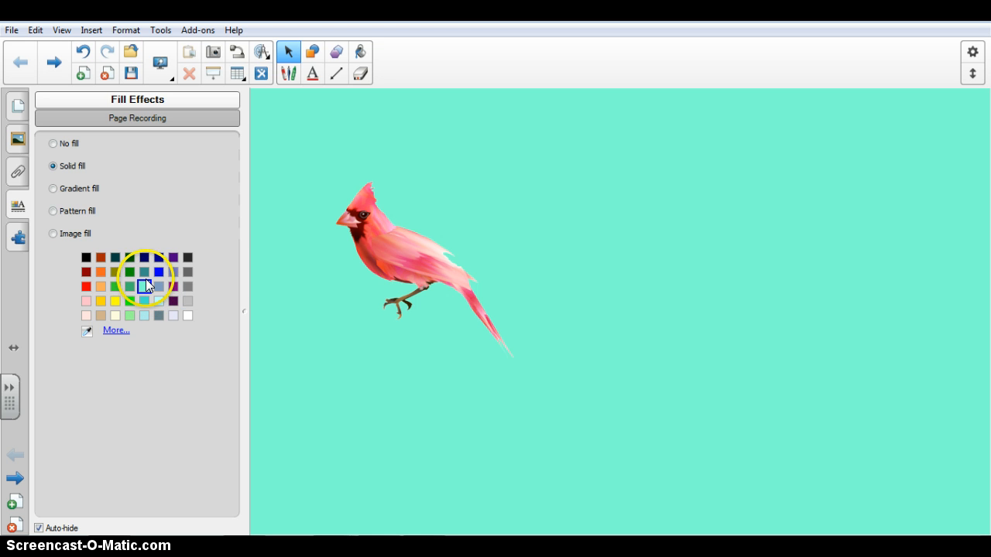
pyautogui.click(18, 140)
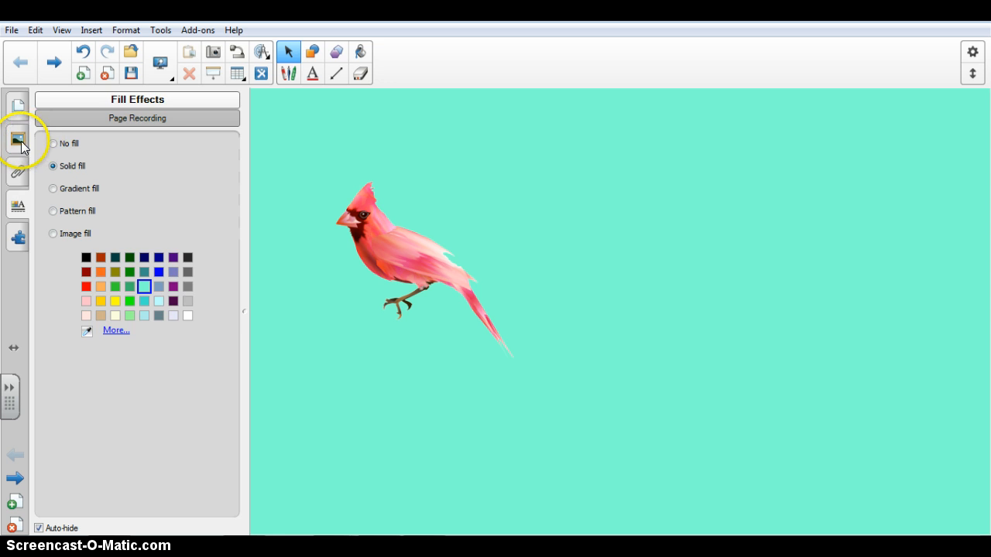
# Make the cardinal slightly smaller and reposition it in the left half of the page
pyautogui.moveTo(423, 226); pyautogui.dragTo(452, 292)
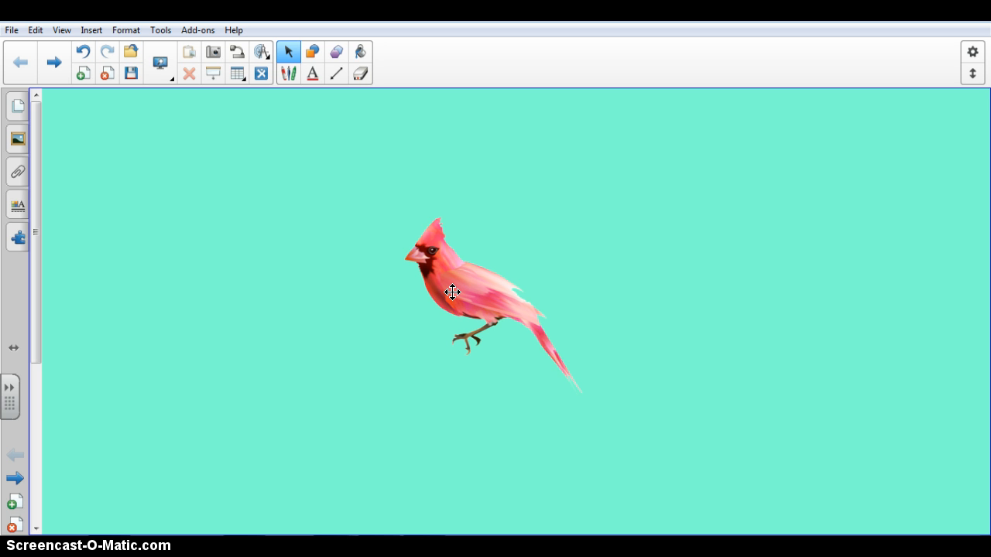
pyautogui.click(452, 292)
pyautogui.moveTo(585, 400); pyautogui.dragTo(550, 354)
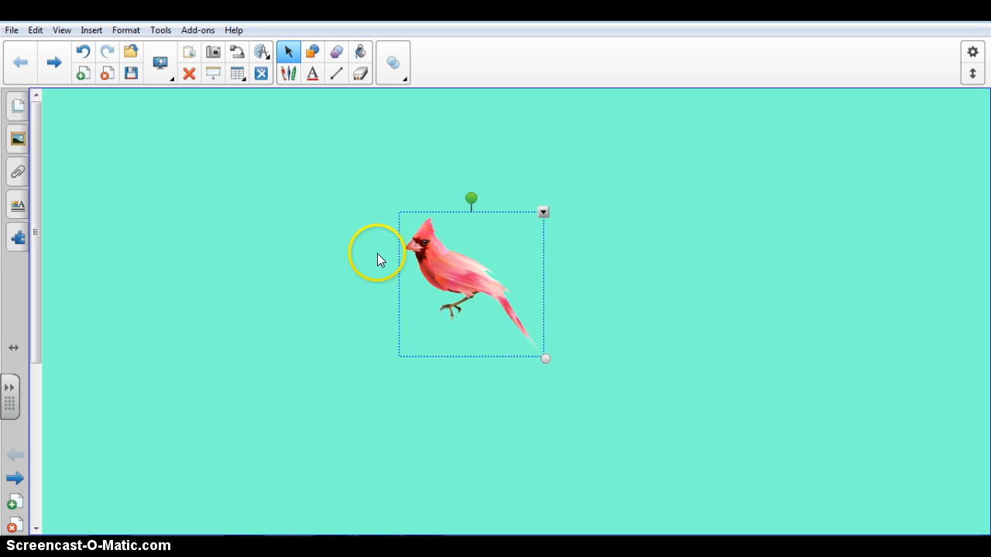
pyautogui.moveTo(431, 259); pyautogui.dragTo(365, 234)
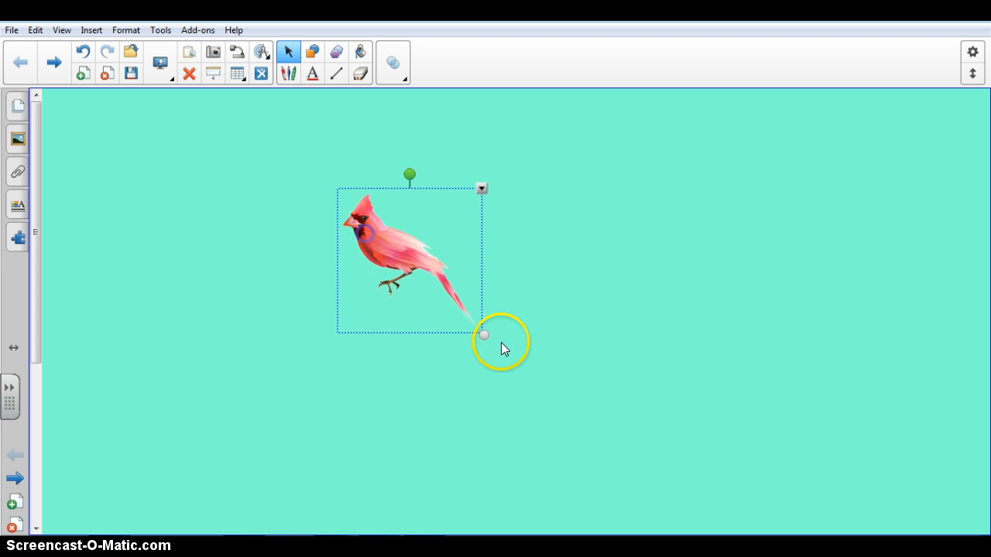
pyautogui.moveTo(483, 335); pyautogui.dragTo(500, 355)
pyautogui.moveTo(425, 298); pyautogui.dragTo(345, 298)
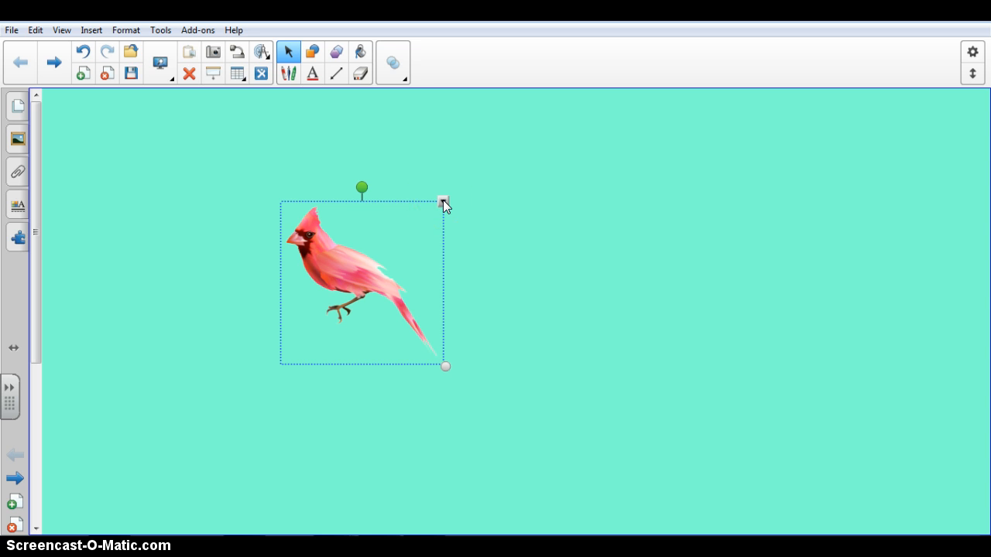
pyautogui.moveTo(357, 190); pyautogui.dragTo(363, 210)
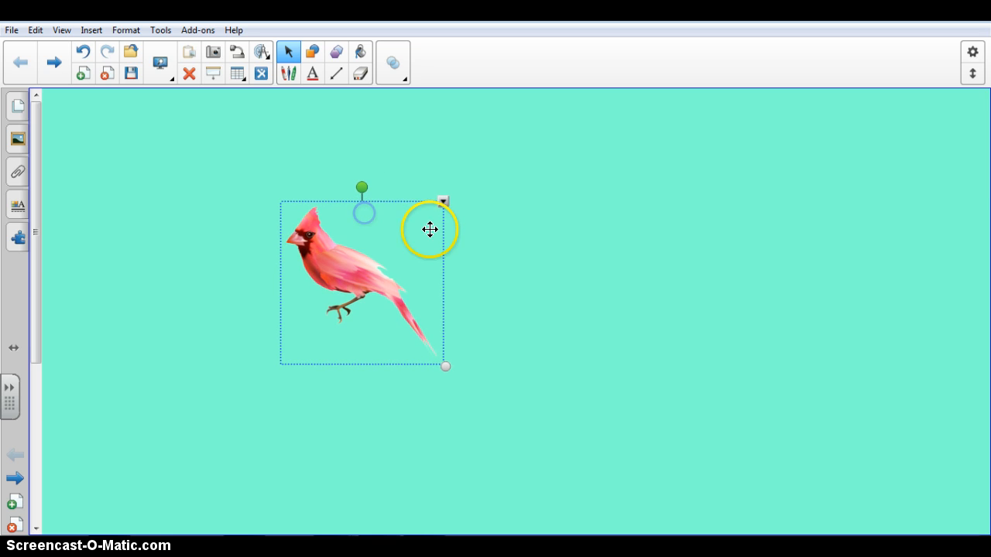
# Clone the cardinal and place the copy in the right half of the page
pyautogui.click(444, 203)
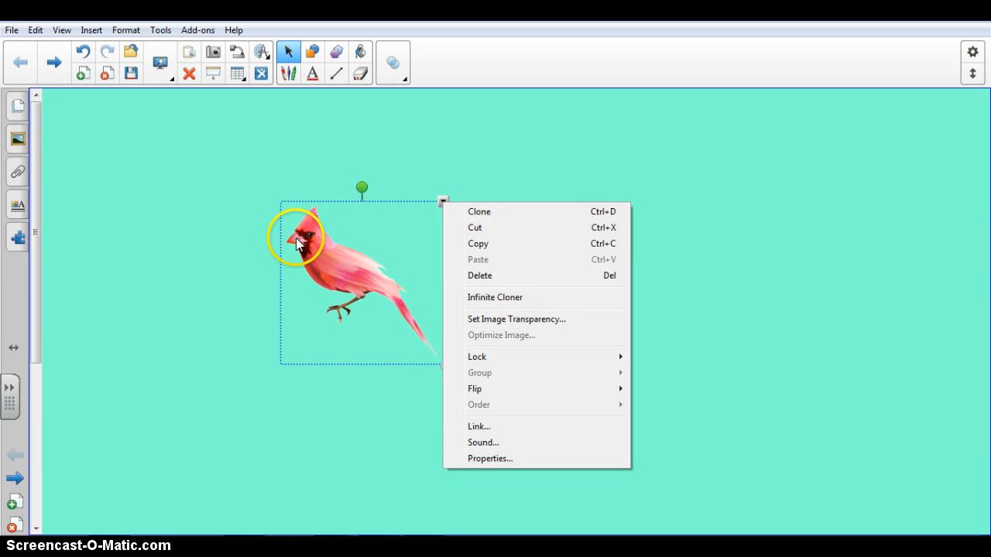
pyautogui.click(497, 209)
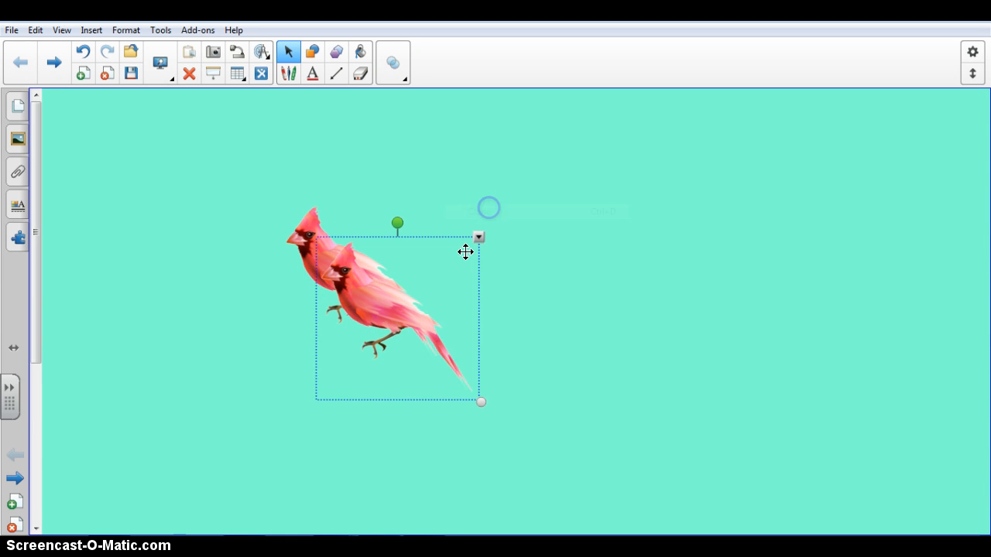
pyautogui.moveTo(407, 294)
pyautogui.mouseDown()
pyautogui.moveTo(660, 230)
pyautogui.moveTo(668, 215)
pyautogui.mouseUp()
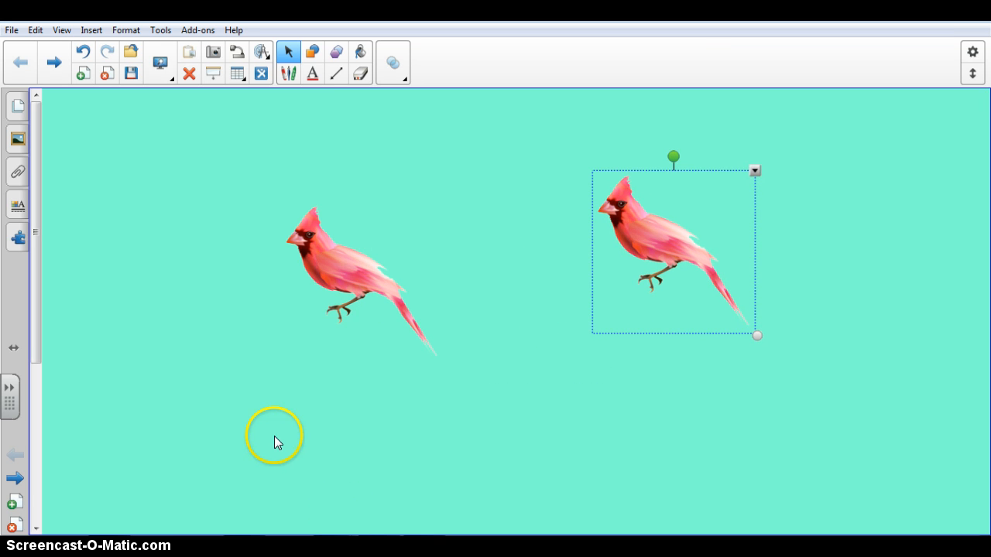
# Turn the original cardinal into an Infinite Cloner and pull two copies from it, one below and one above between the existing birds
pyautogui.click(401, 228)
pyautogui.click(442, 202)
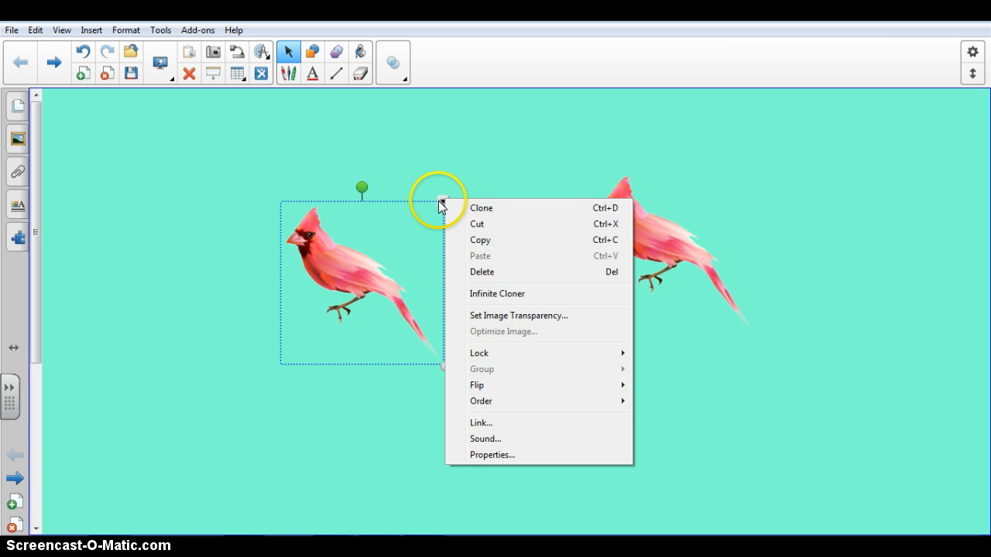
pyautogui.click(472, 294)
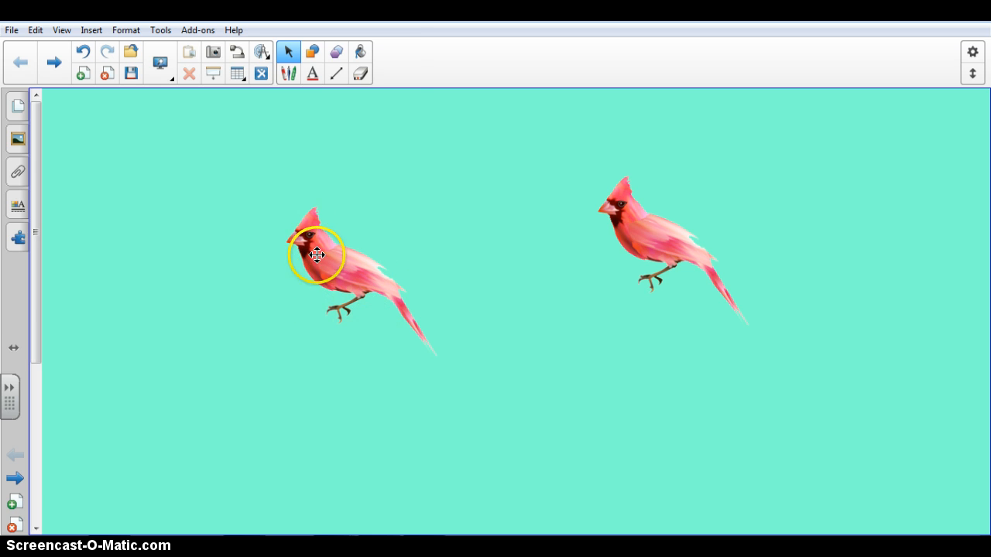
pyautogui.moveTo(317, 251); pyautogui.dragTo(530, 381)
pyautogui.moveTo(355, 279); pyautogui.dragTo(484, 200)
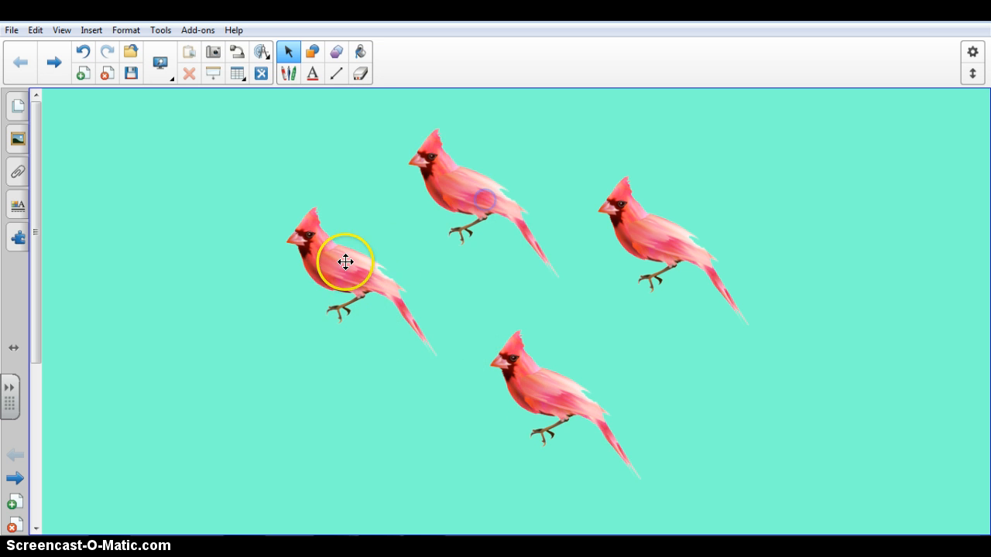
# Pull another copy from the original cardinal to the lower right of the page, and turn off the original's Infinite Cloner
pyautogui.moveTo(345, 262); pyautogui.dragTo(732, 414)
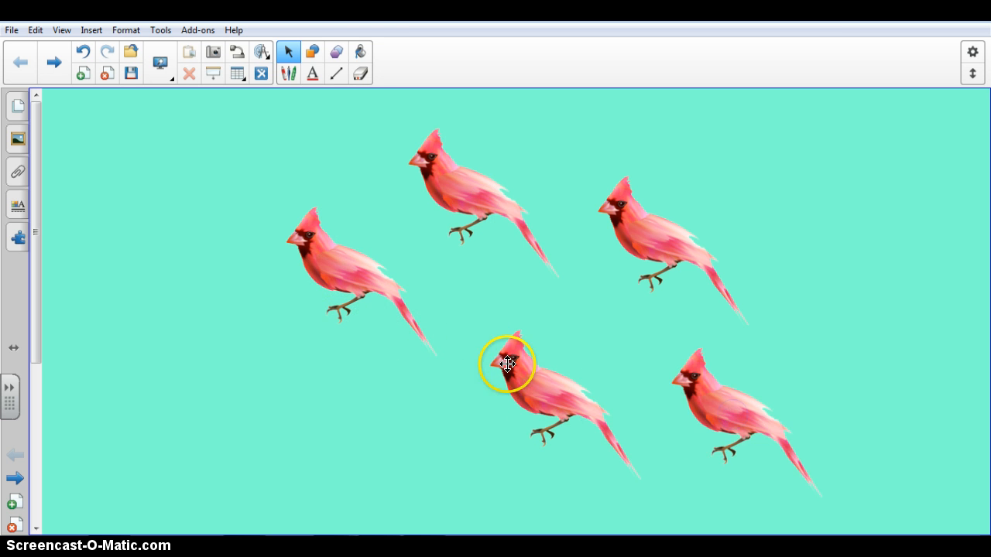
pyautogui.click(369, 294)
pyautogui.click(361, 262)
pyautogui.click(442, 202)
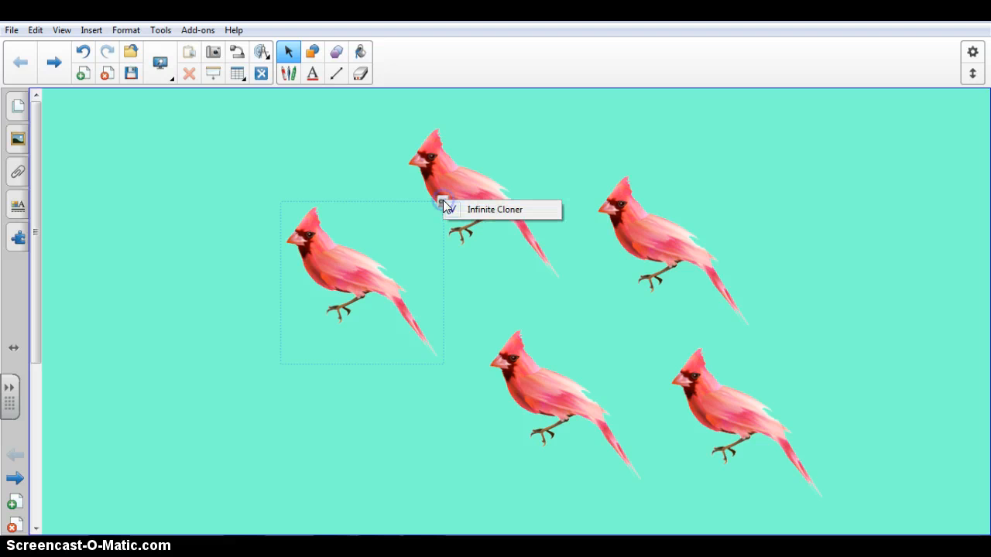
pyautogui.click(480, 209)
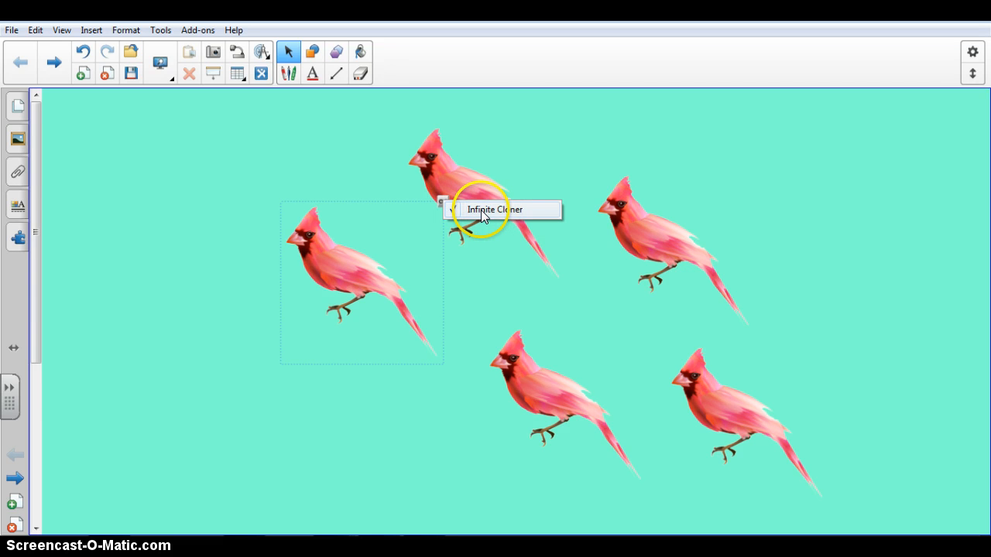
pyautogui.click(472, 210)
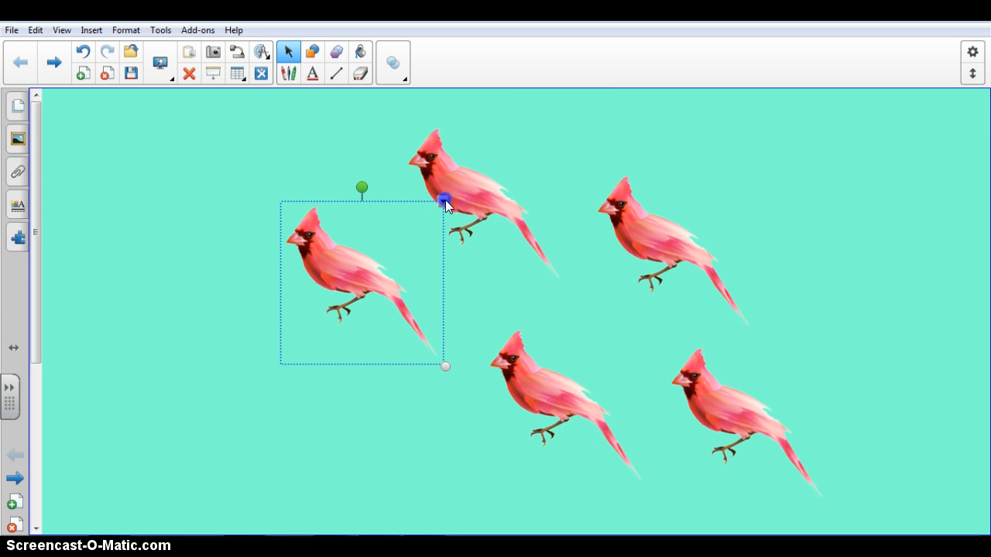
# Set Image Transparency on the original cardinal, making small areas of its back and tail feathers transparent
pyautogui.click(443, 202)
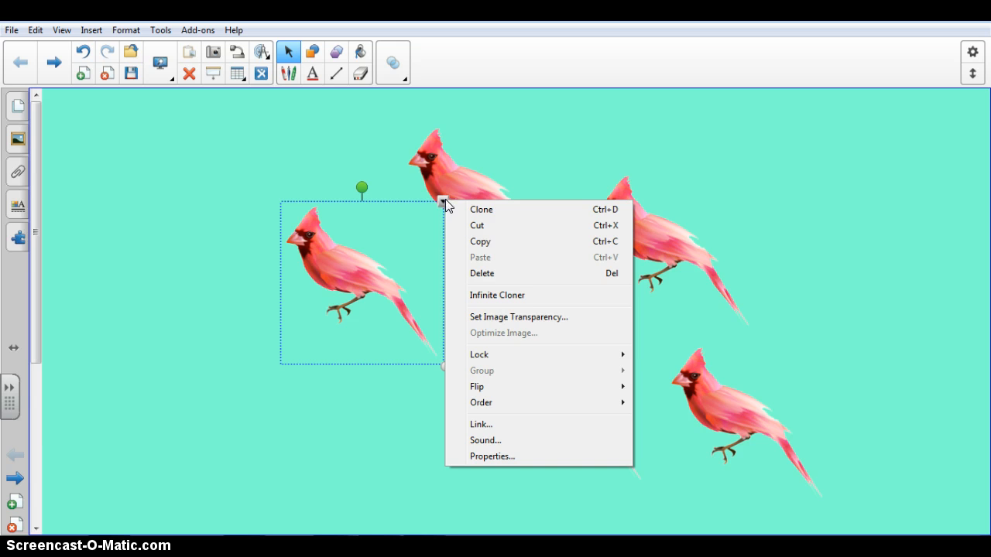
pyautogui.click(487, 319)
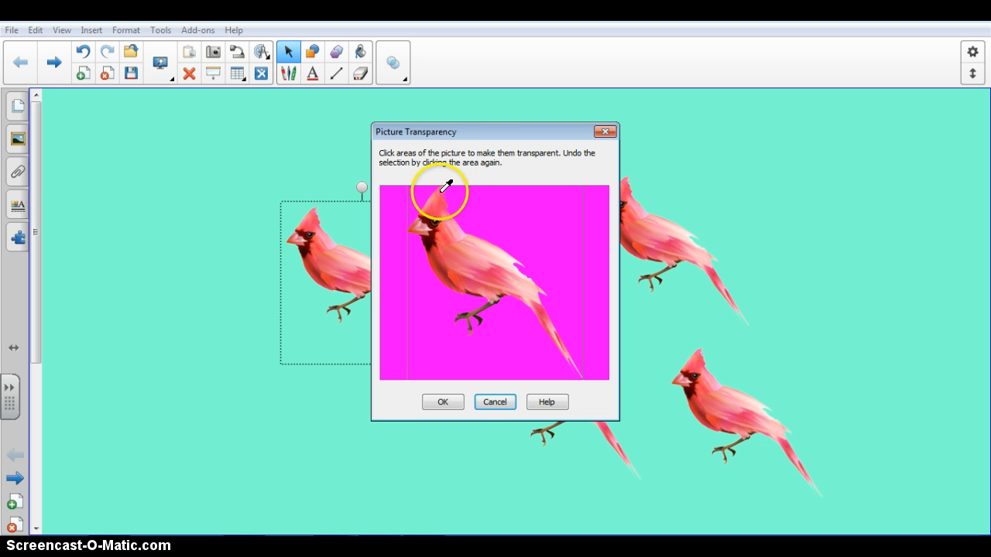
pyautogui.click(553, 330)
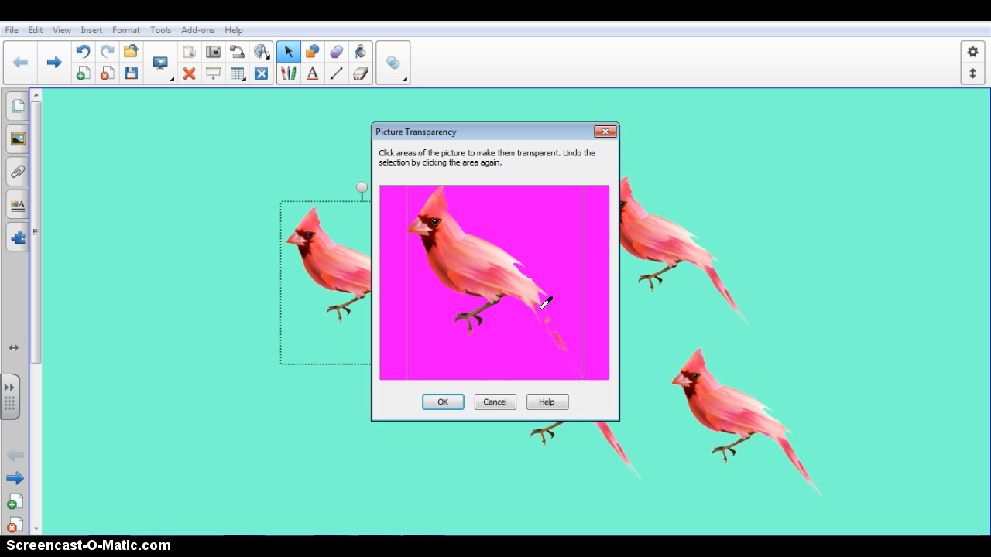
pyautogui.click(539, 316)
pyautogui.click(562, 342)
pyautogui.click(570, 343)
pyautogui.click(574, 364)
pyautogui.click(568, 350)
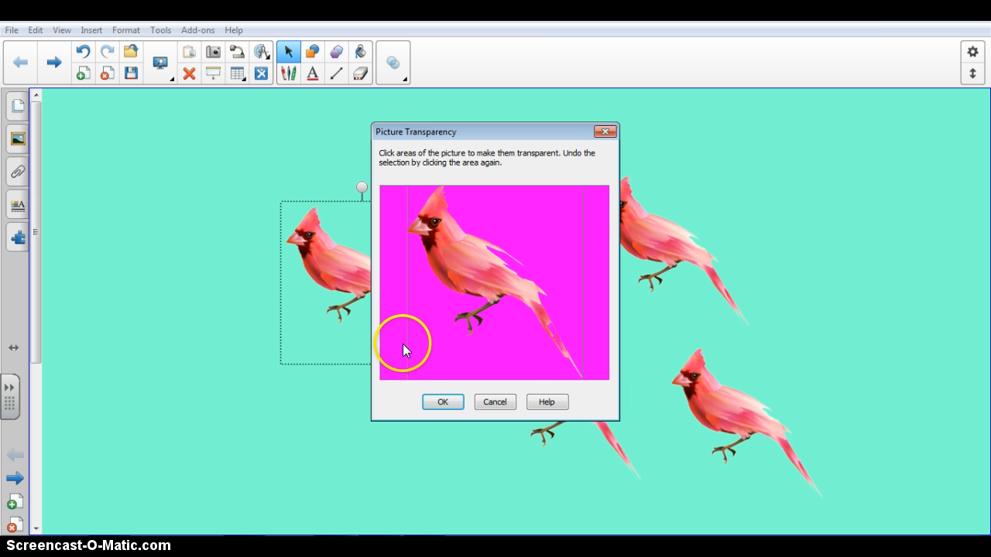
pyautogui.click(445, 402)
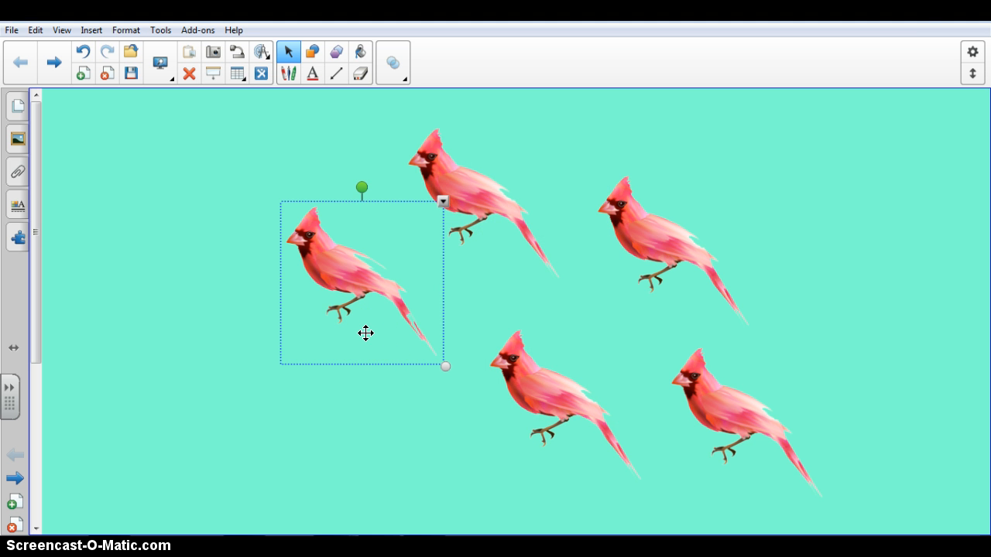
pyautogui.click(442, 202)
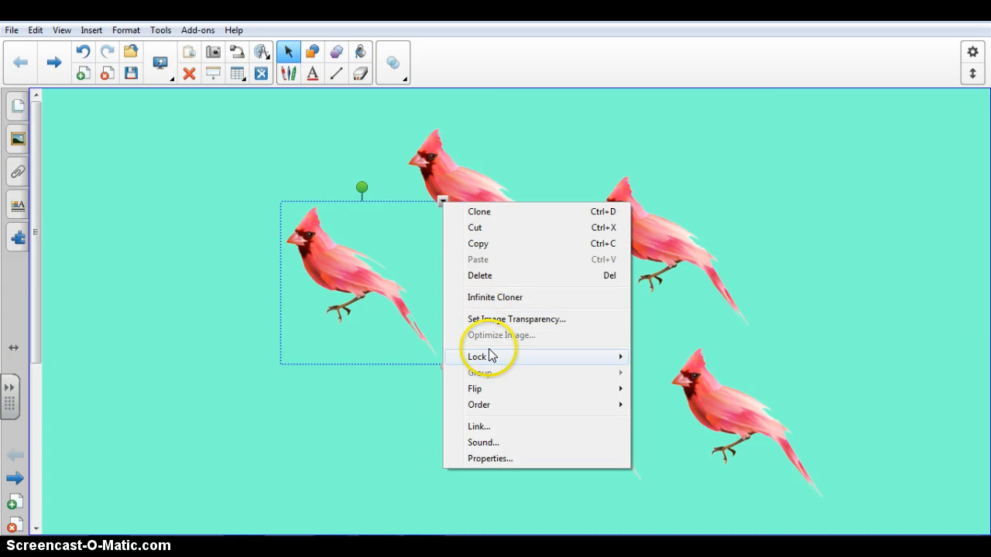
pyautogui.moveTo(486, 358)
pyautogui.click(280, 303)
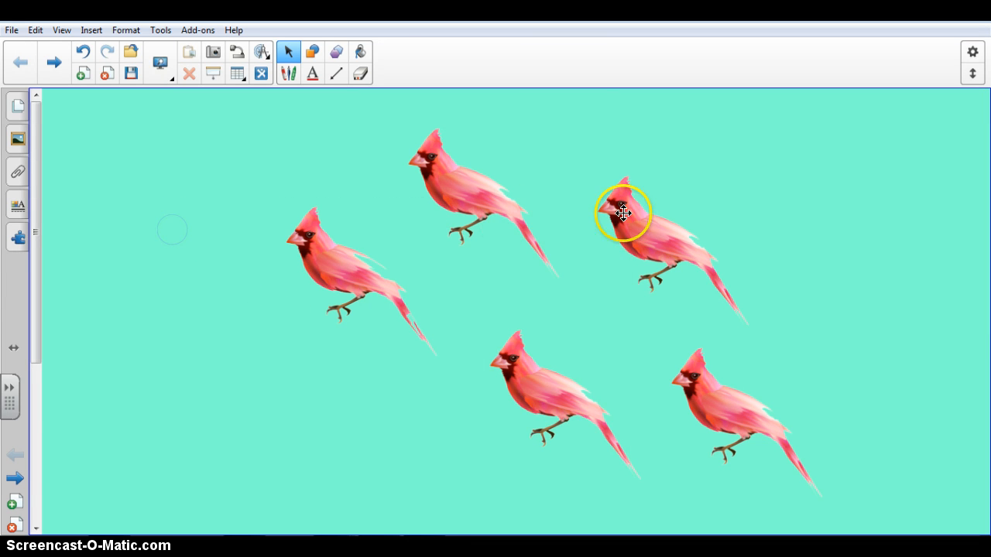
# Spread the original cardinal and the two upper copies into a loose row across the upper part of the page
pyautogui.moveTo(626, 212)
pyautogui.mouseDown()
pyautogui.moveTo(626, 225)
pyautogui.moveTo(692, 201)
pyautogui.moveTo(727, 159)
pyautogui.moveTo(621, 256)
pyautogui.moveTo(625, 178)
pyautogui.moveTo(650, 159)
pyautogui.moveTo(637, 211)
pyautogui.mouseUp()
pyautogui.moveTo(321, 227); pyautogui.dragTo(276, 257)
pyautogui.moveTo(426, 178); pyautogui.dragTo(418, 200)
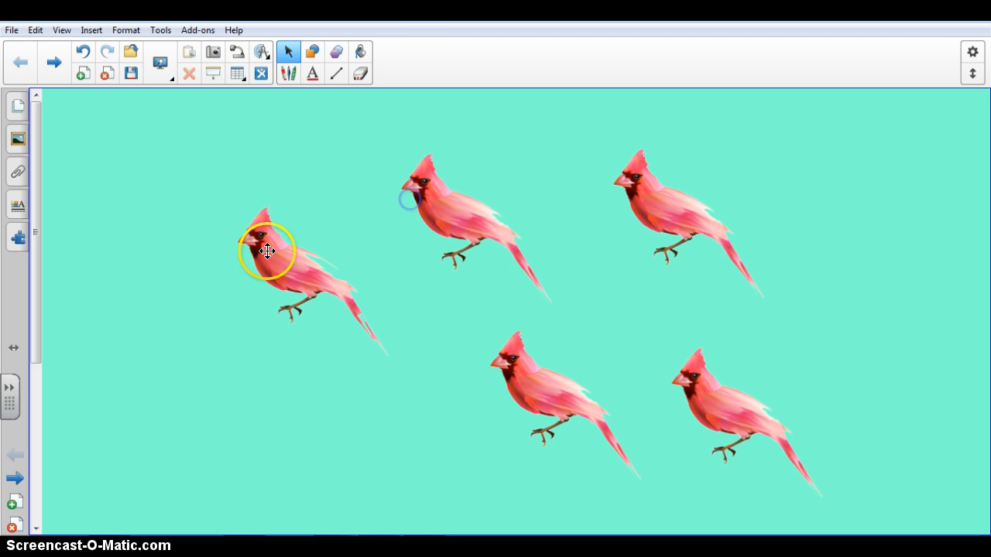
pyautogui.moveTo(266, 250); pyautogui.dragTo(184, 203)
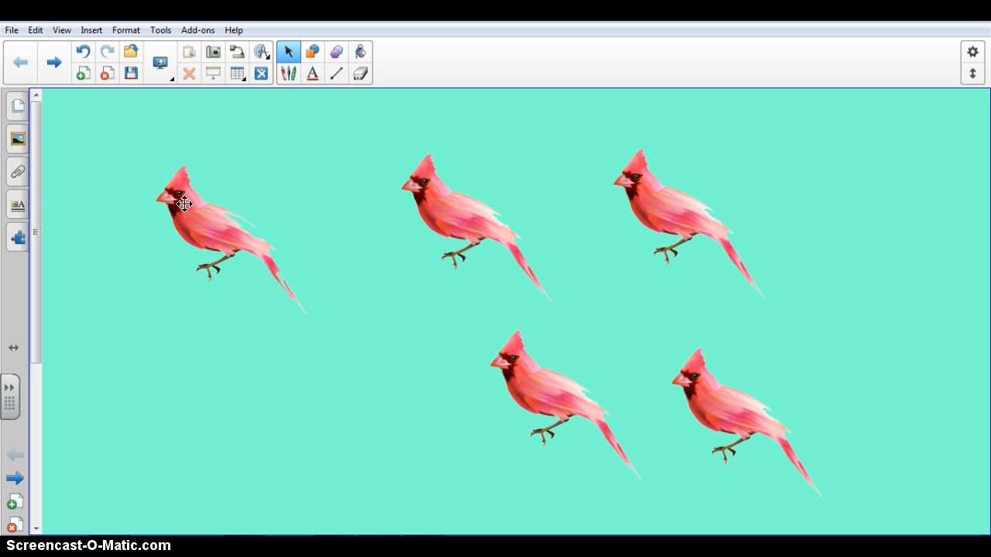
# Apply Lock In Place to the leftmost cardinal and try to move it
pyautogui.click(186, 204)
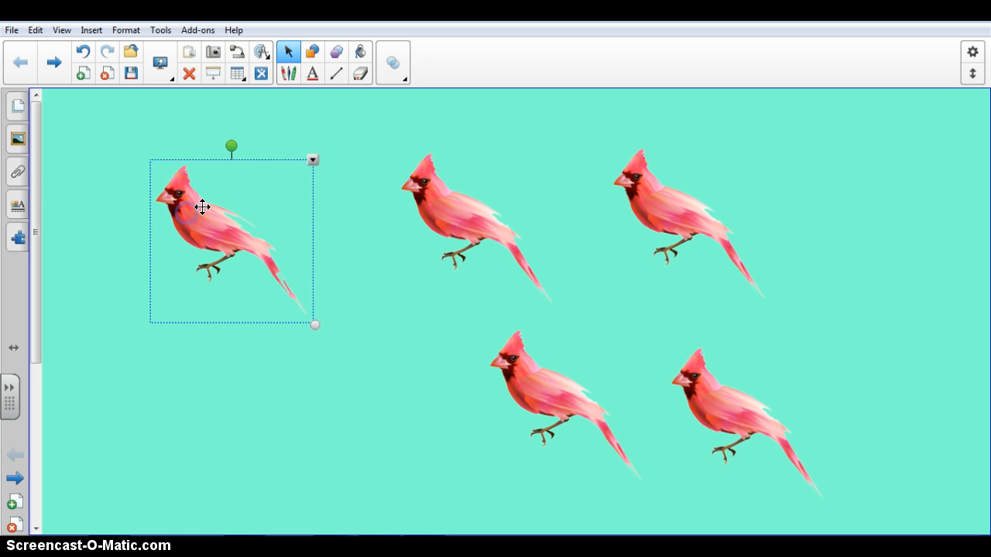
pyautogui.click(312, 160)
pyautogui.moveTo(348, 315)
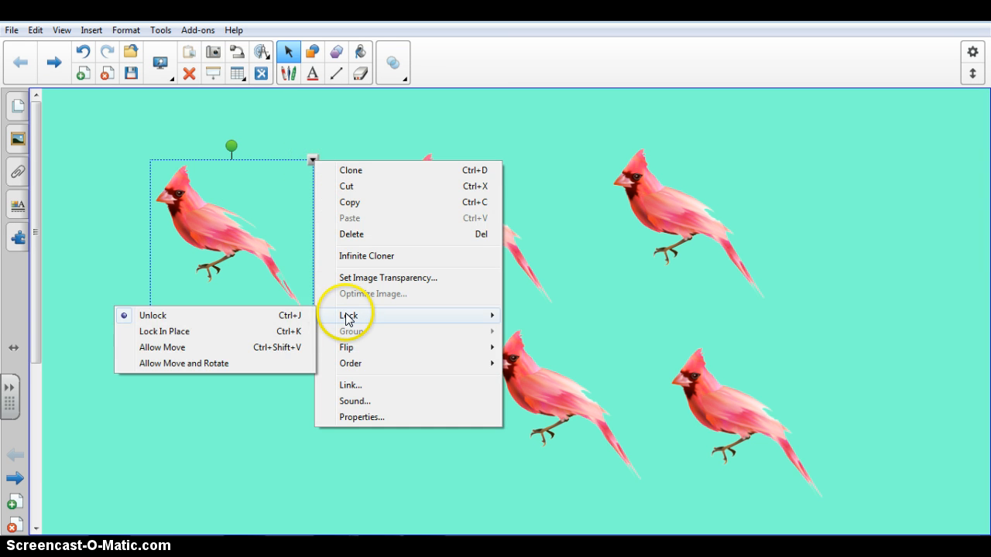
pyautogui.click(298, 331)
pyautogui.click(224, 267)
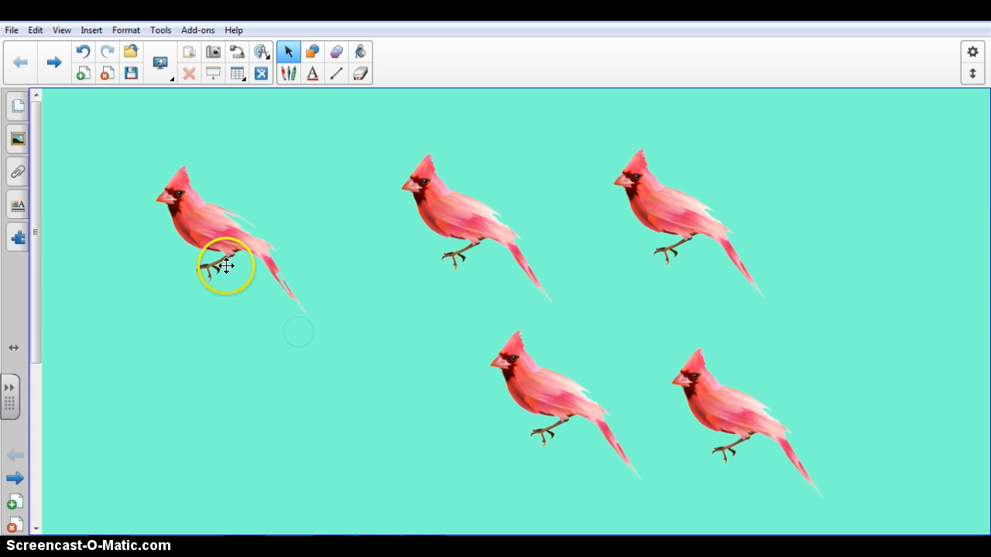
pyautogui.moveTo(193, 191); pyautogui.dragTo(193, 215)
pyautogui.click(195, 210)
pyautogui.click(200, 207)
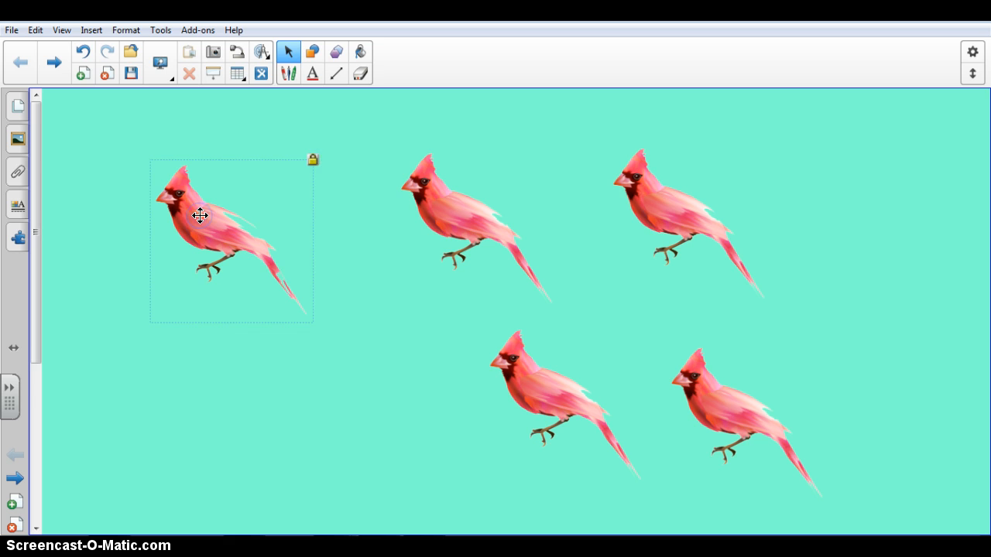
# Unlock the leftmost cardinal and move it slightly downward
pyautogui.click(313, 160)
pyautogui.click(331, 170)
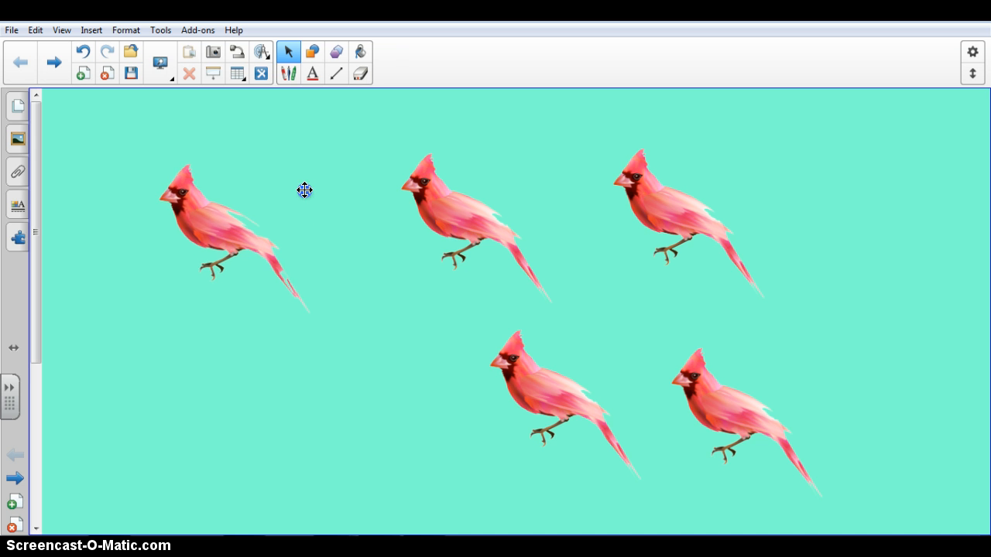
pyautogui.moveTo(229, 225); pyautogui.dragTo(214, 250)
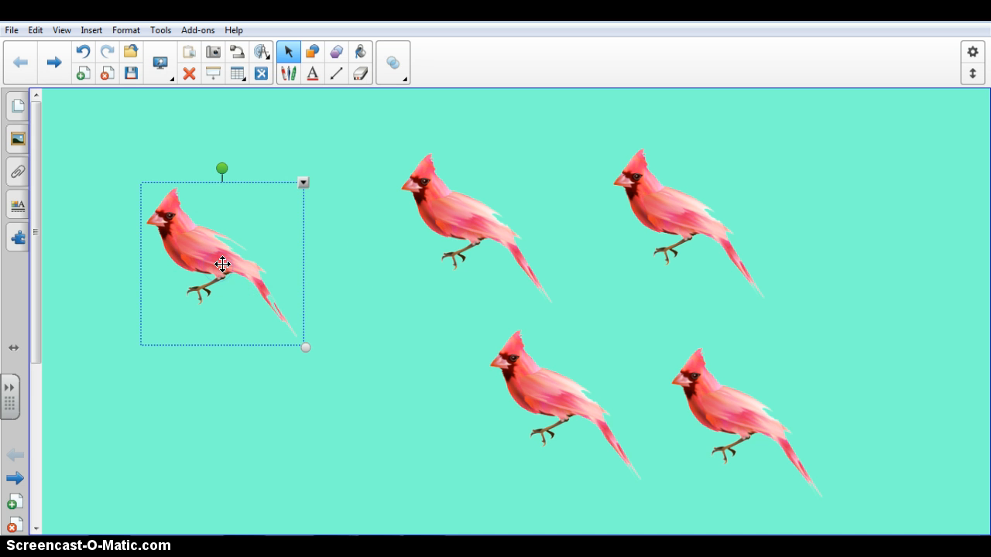
# Flip the leftmost cardinal Left/Right and Up/Down
pyautogui.click(303, 184)
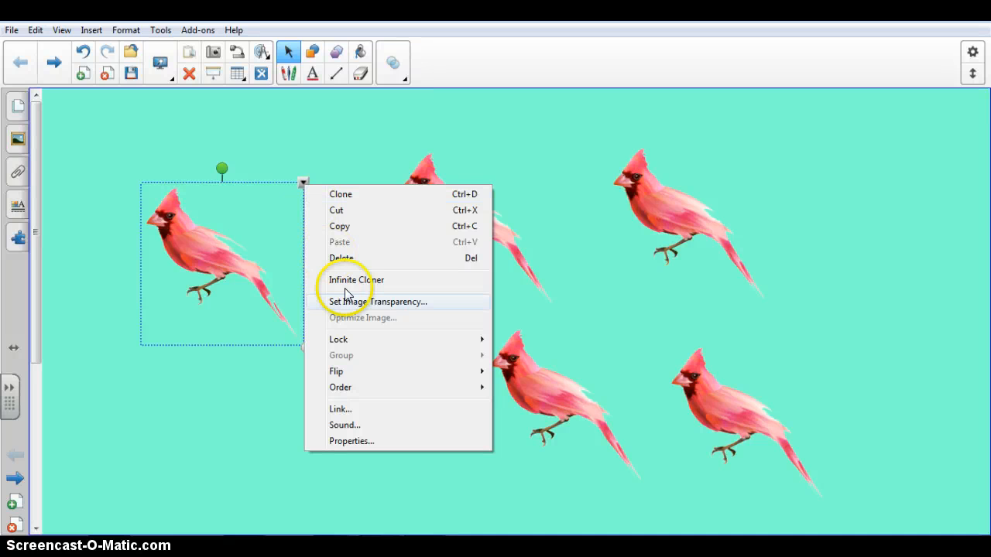
pyautogui.moveTo(361, 374)
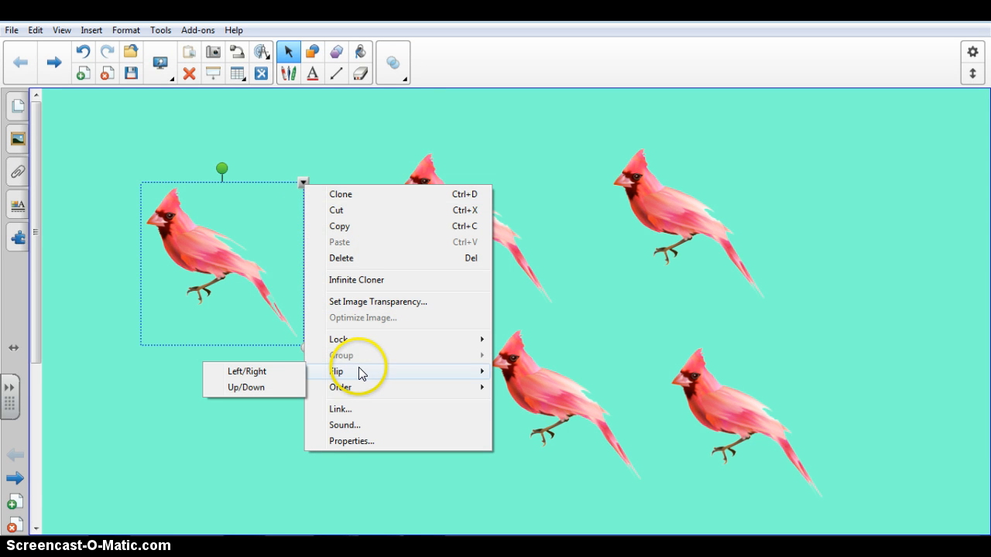
pyautogui.click(277, 370)
pyautogui.click(304, 184)
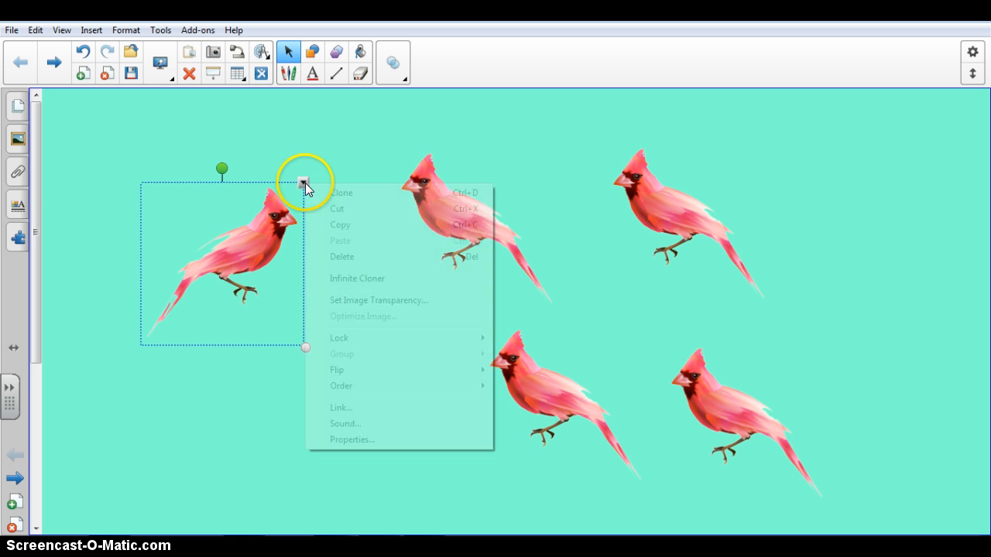
pyautogui.moveTo(313, 377)
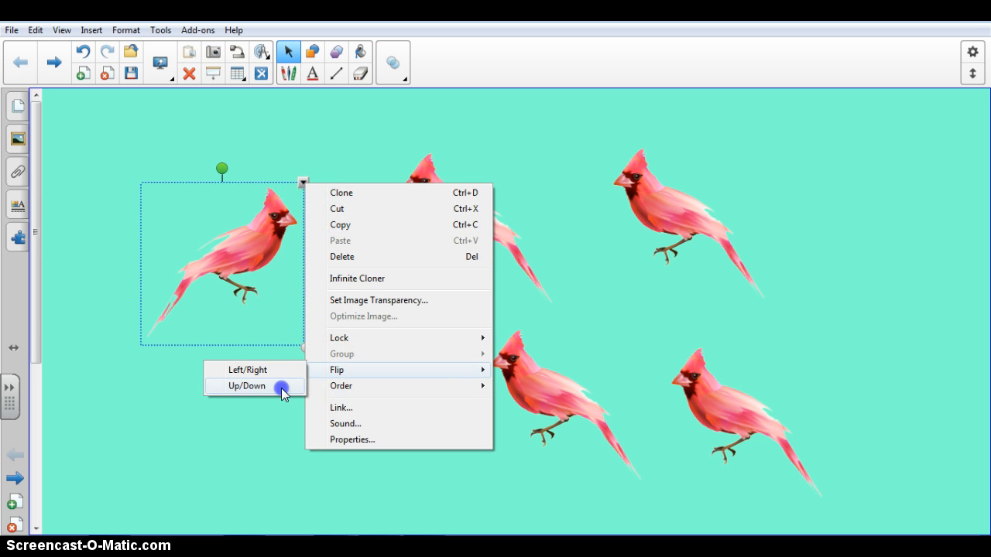
pyautogui.click(280, 386)
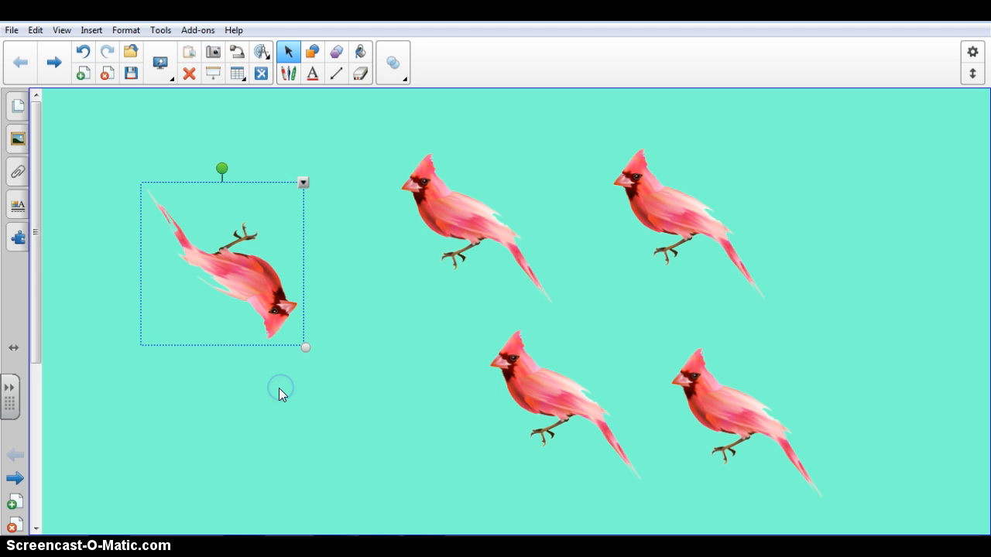
pyautogui.click(304, 183)
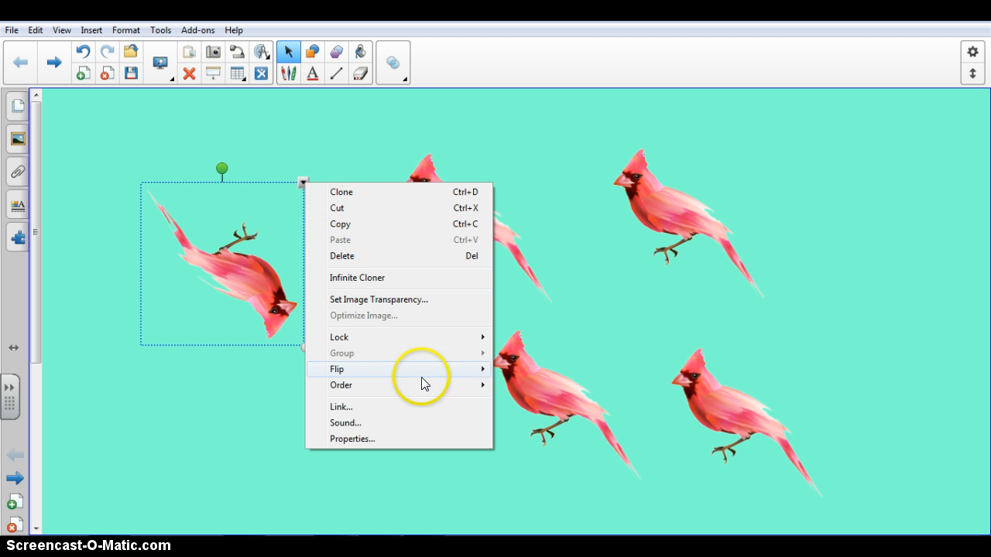
pyautogui.moveTo(426, 381)
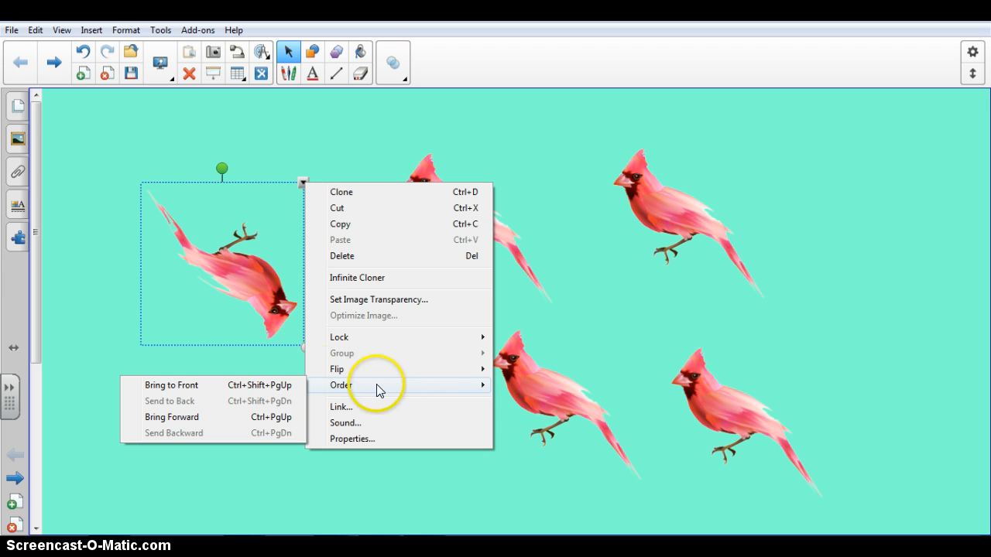
pyautogui.click(218, 398)
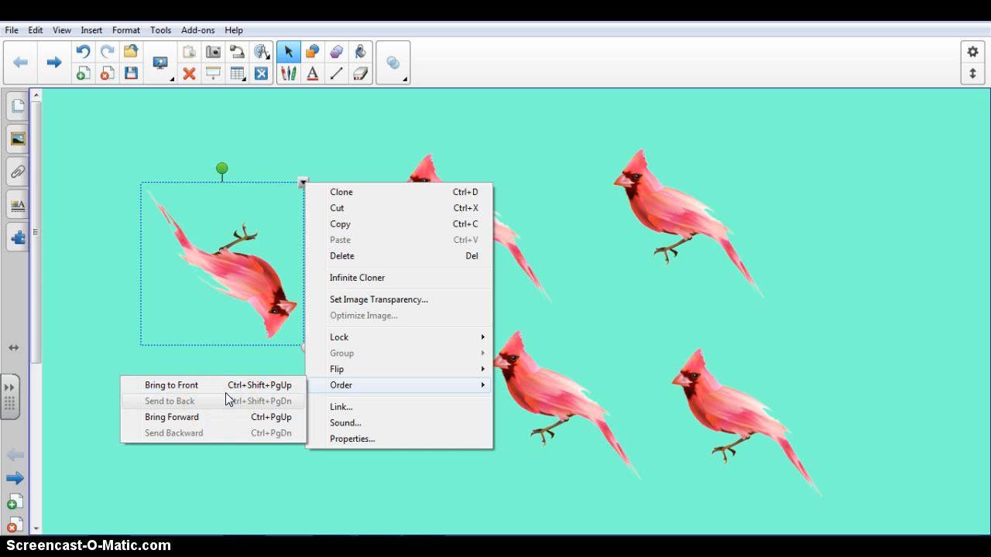
pyautogui.click(281, 142)
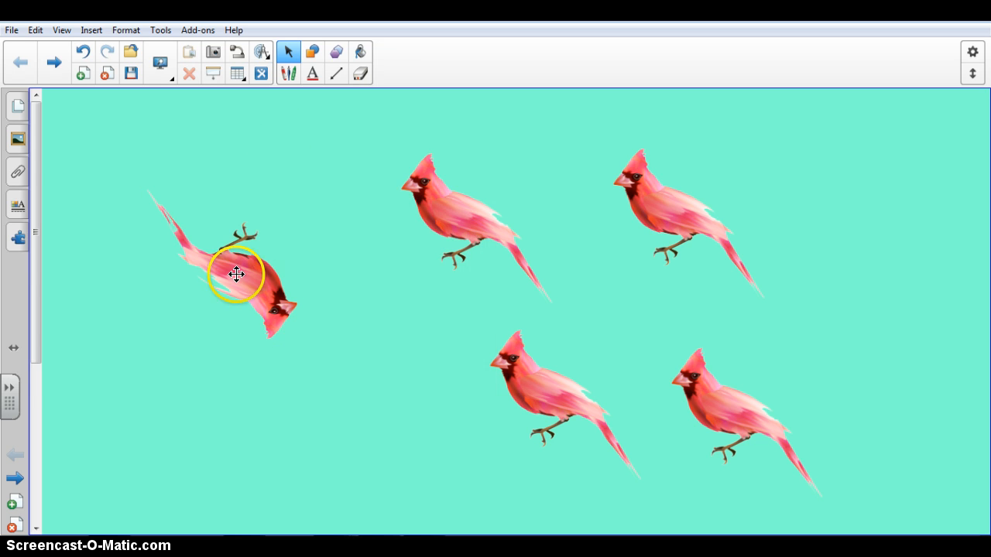
# Overlap the upside-down cardinal with the upper middle one, and flip the upright bird of the pair Left/Right
pyautogui.moveTo(237, 274); pyautogui.dragTo(476, 221)
pyautogui.moveTo(475, 231); pyautogui.dragTo(483, 254)
pyautogui.click(522, 257)
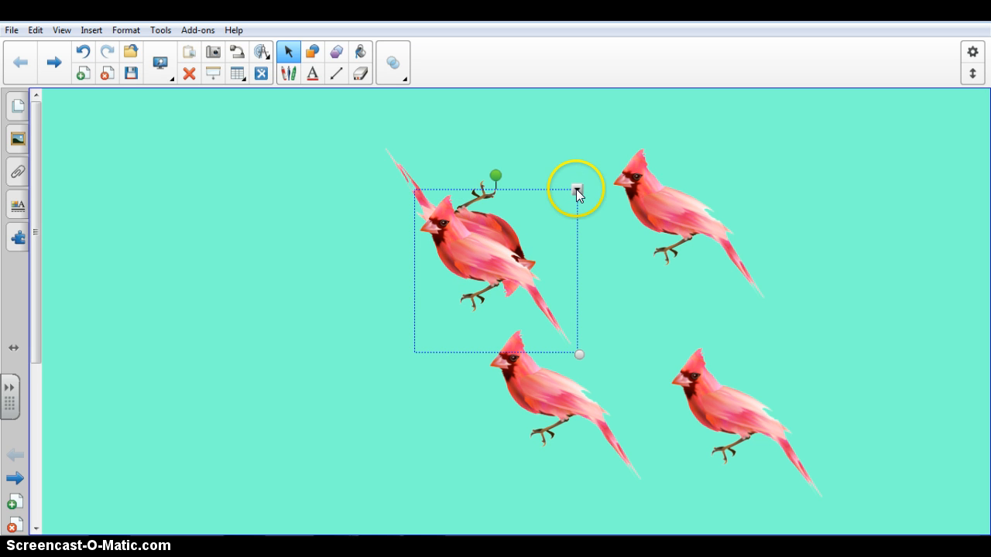
pyautogui.click(576, 191)
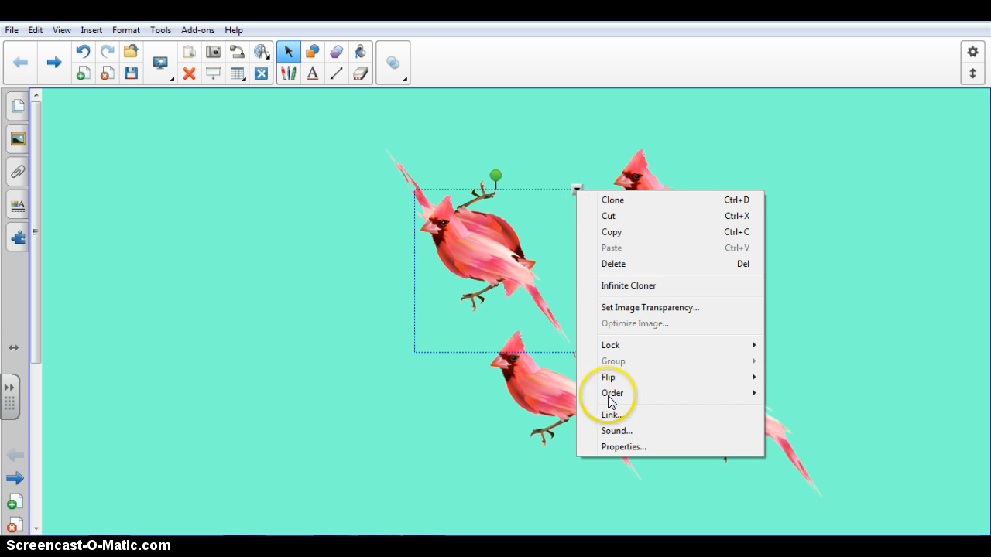
pyautogui.moveTo(613, 377)
pyautogui.click(549, 377)
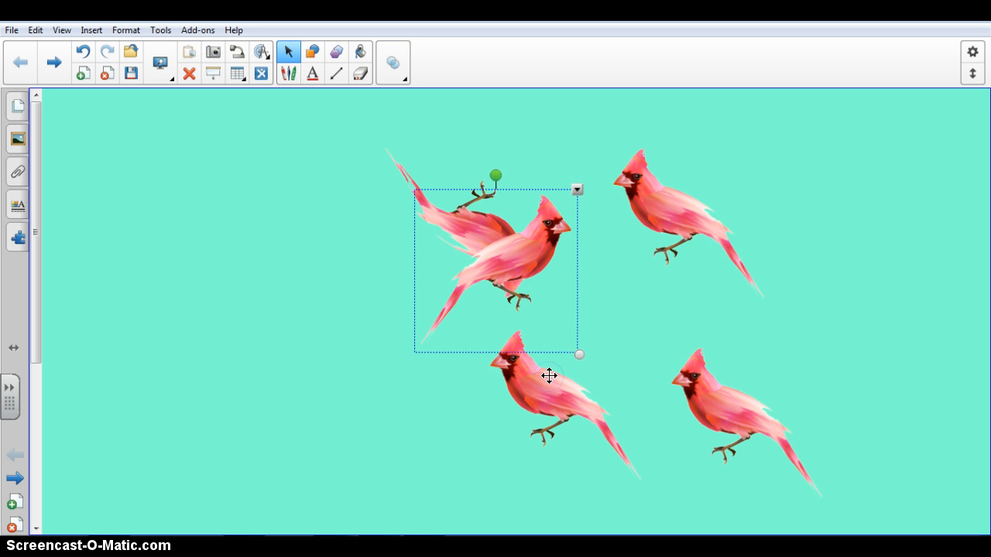
pyautogui.click(535, 281)
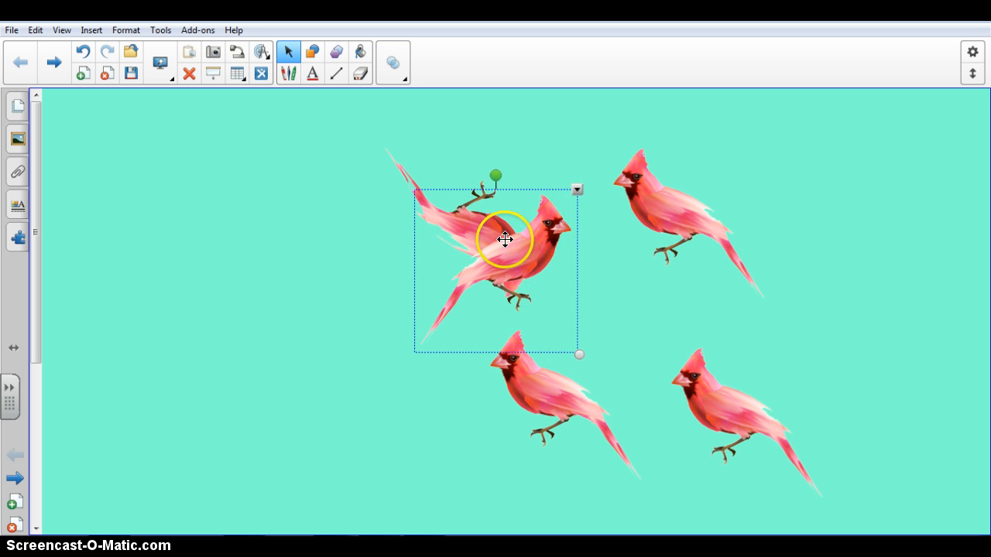
# Send the upright cardinal of the overlapping pair to the back
pyautogui.click(577, 189)
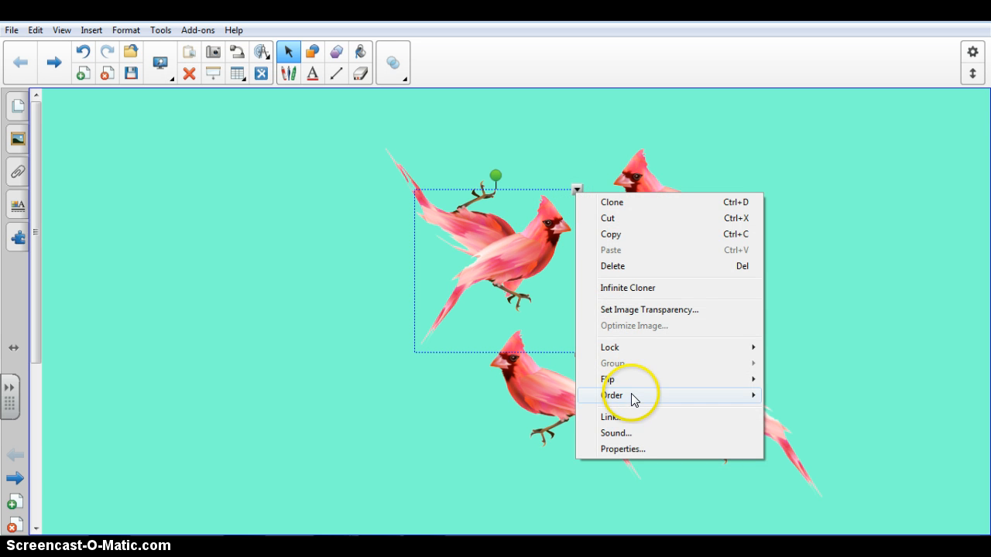
pyautogui.moveTo(630, 398)
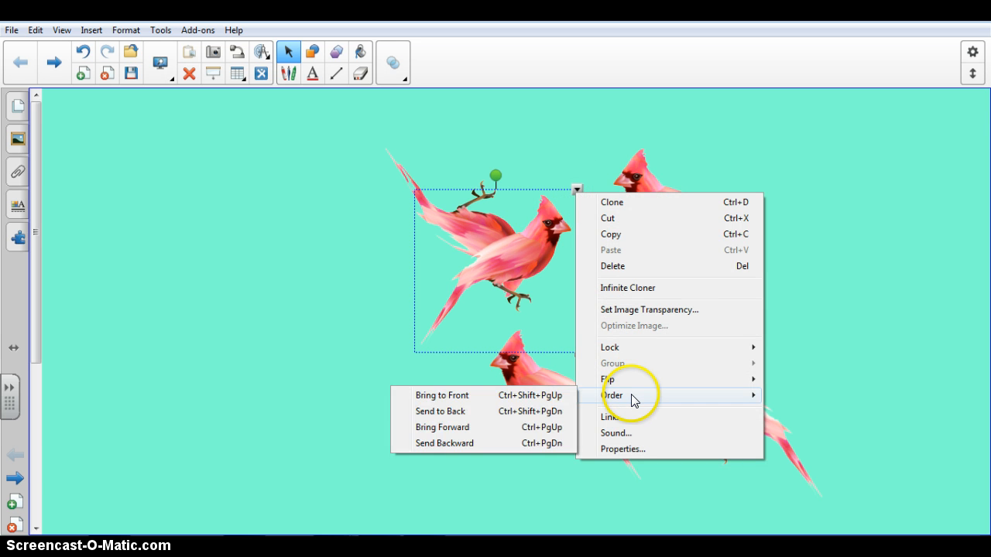
pyautogui.click(483, 409)
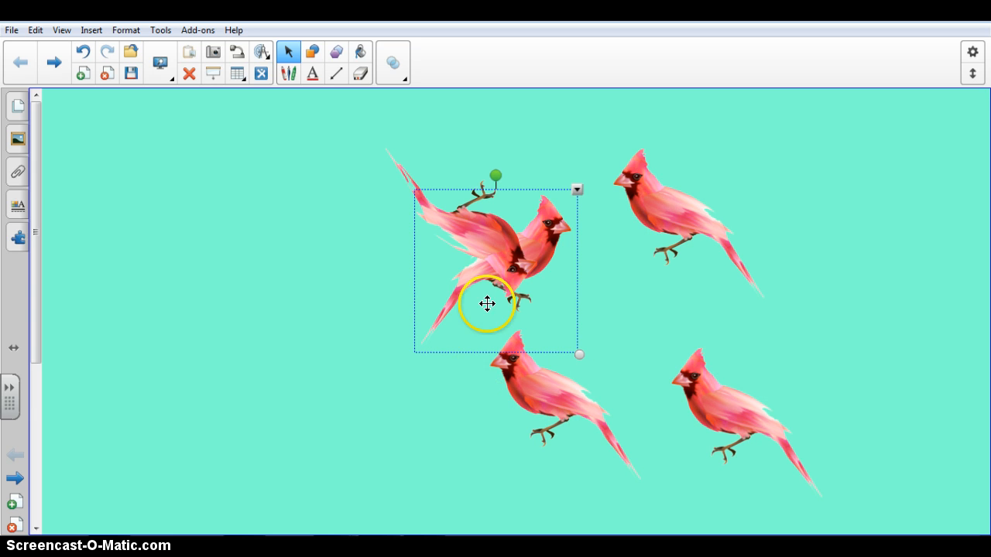
# Move the upside-down cardinal up and to the left, clear of the upright cardinal it overlaps
pyautogui.moveTo(488, 243); pyautogui.dragTo(341, 212)
pyautogui.click(521, 268)
pyautogui.click(292, 311)
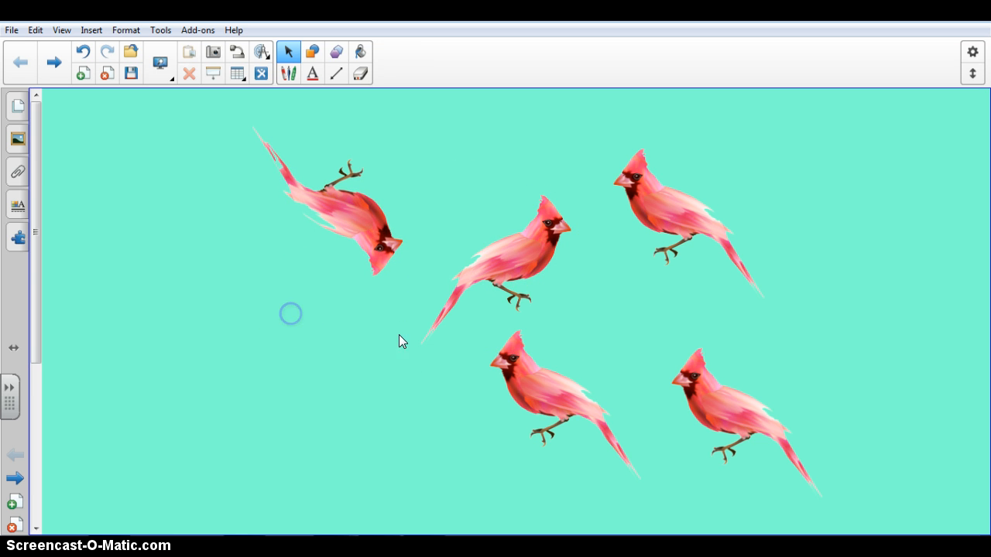
pyautogui.click(356, 231)
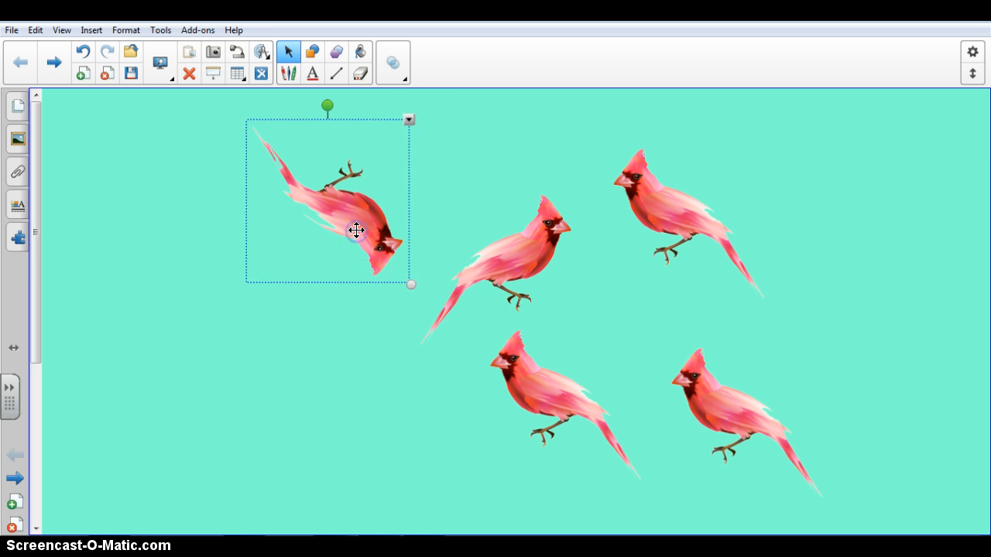
pyautogui.click(409, 120)
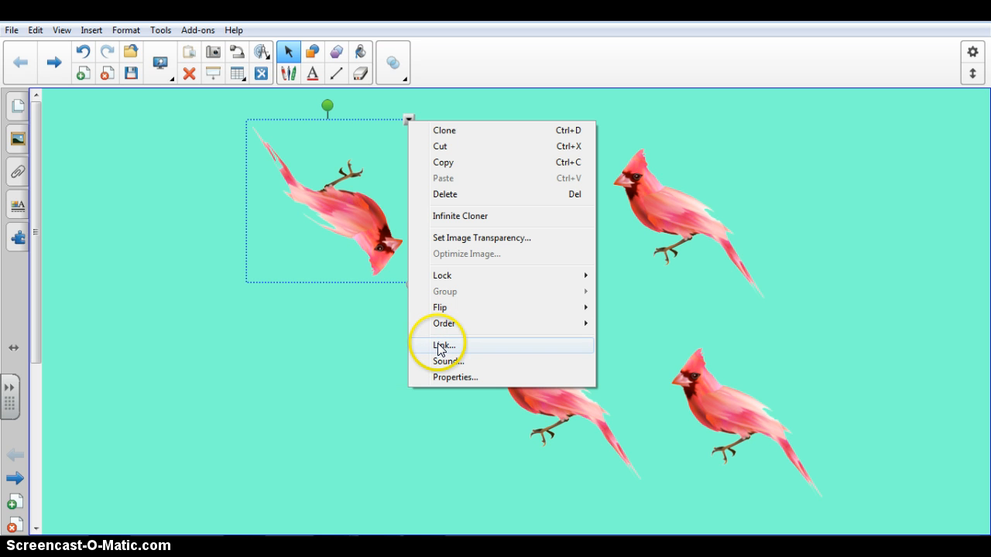
pyautogui.click(364, 332)
pyautogui.click(529, 238)
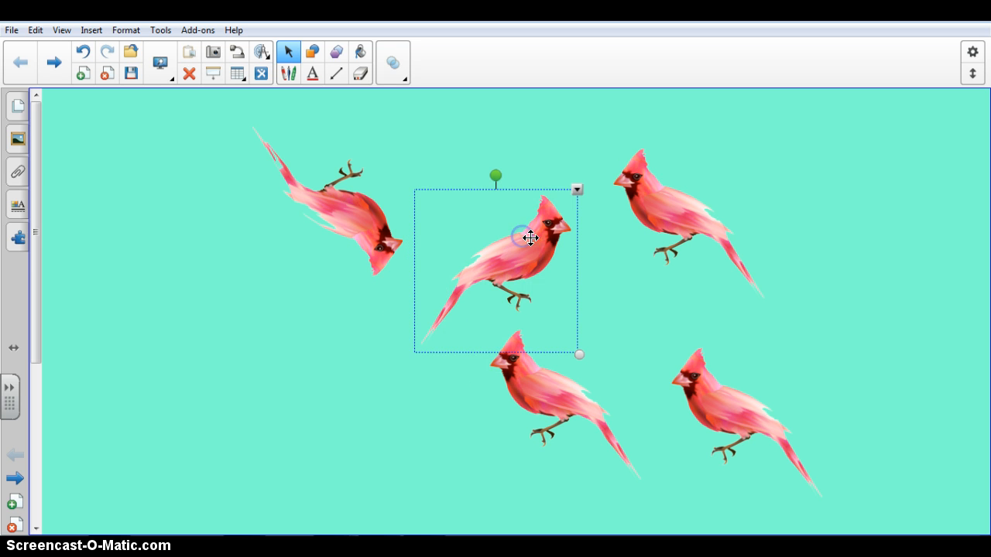
pyautogui.click(577, 190)
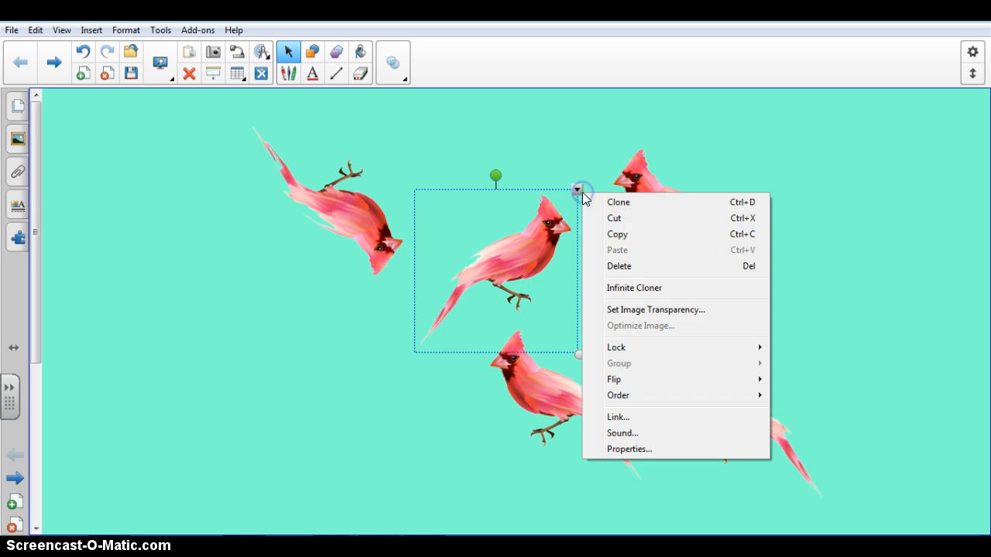
pyautogui.click(642, 418)
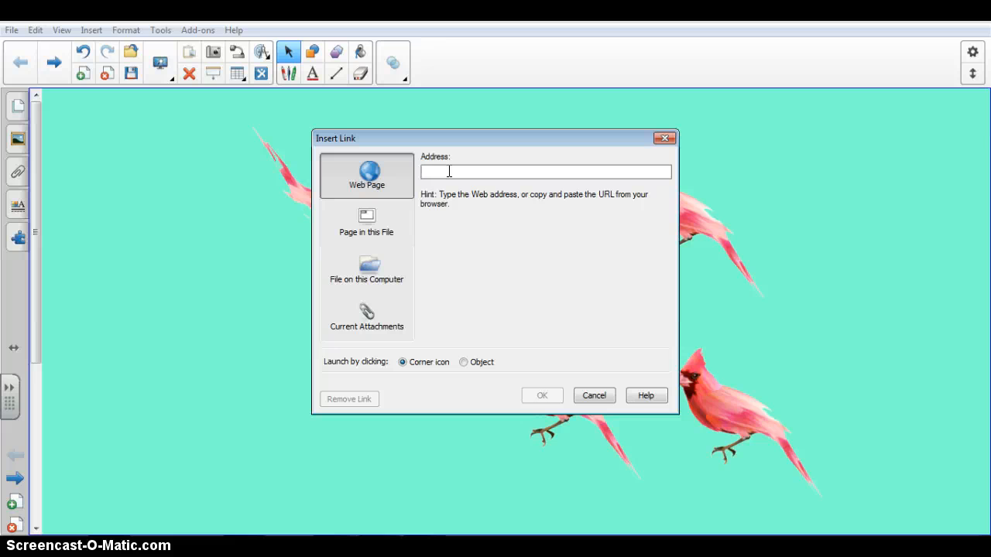
pyautogui.write('www.')
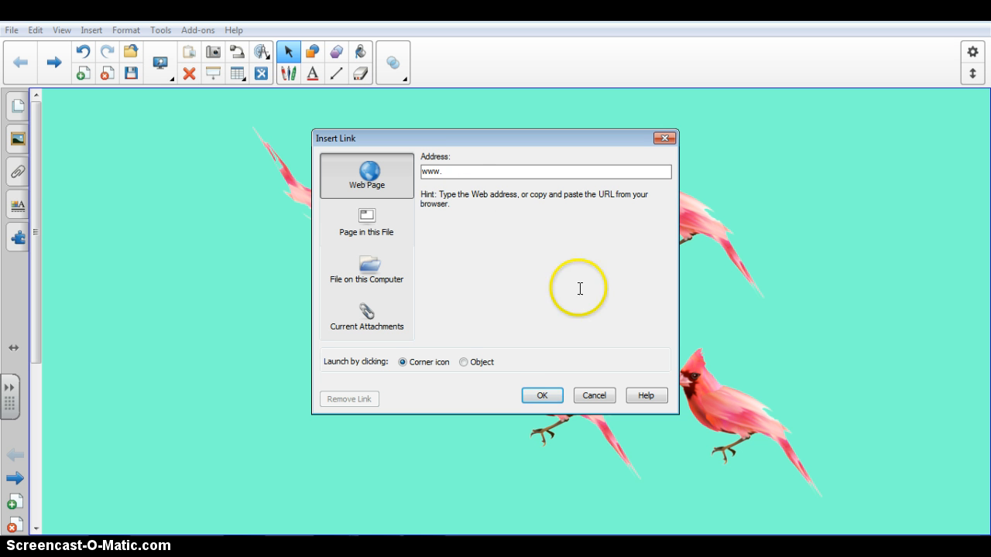
pyautogui.click(542, 395)
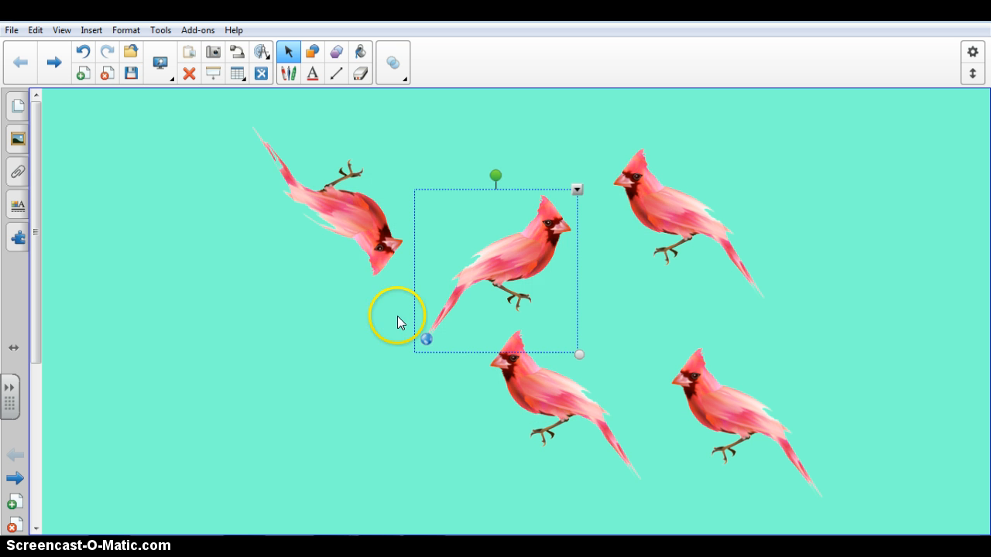
# Record a short sound clip and attach it to the middle right-facing cardinal, played by its corner icon
pyautogui.click(576, 189)
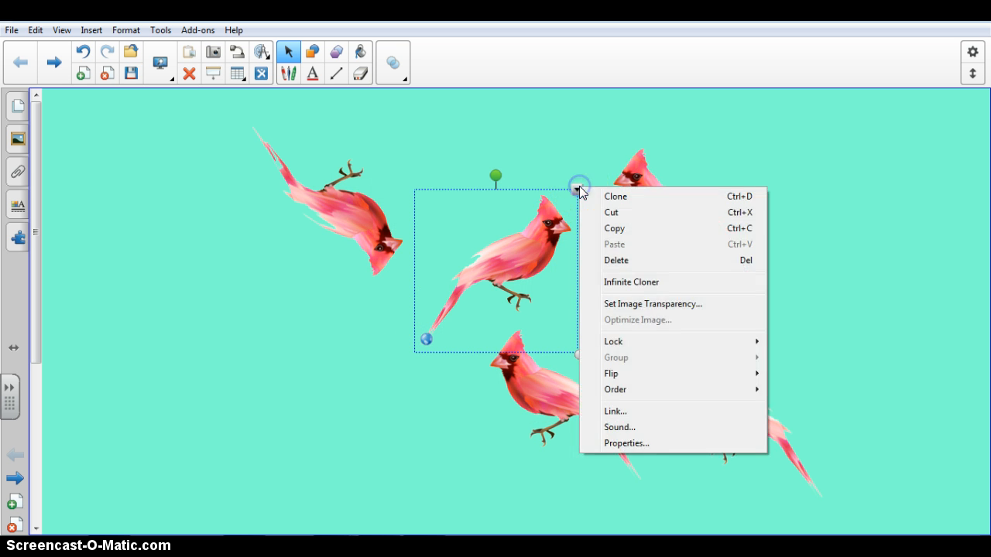
pyautogui.click(281, 390)
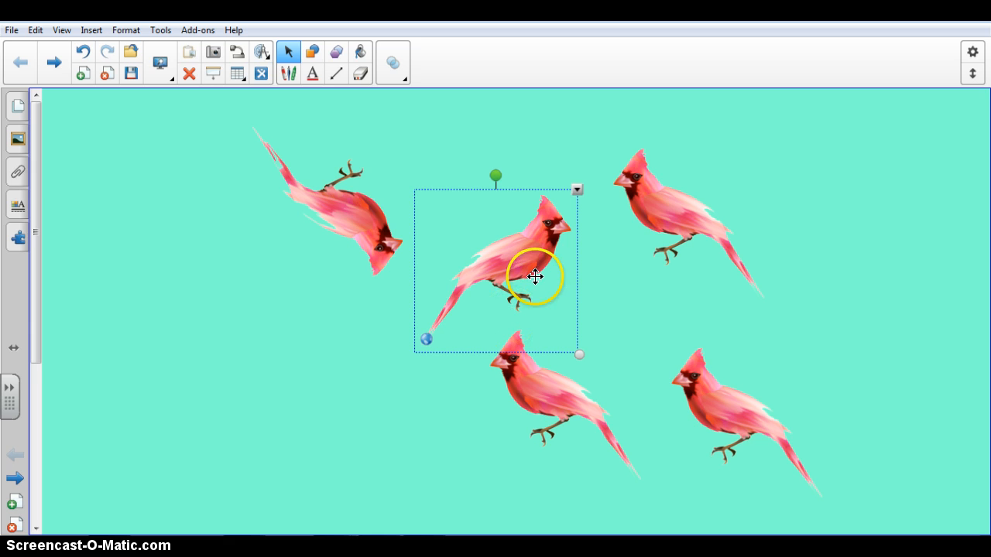
pyautogui.click(577, 190)
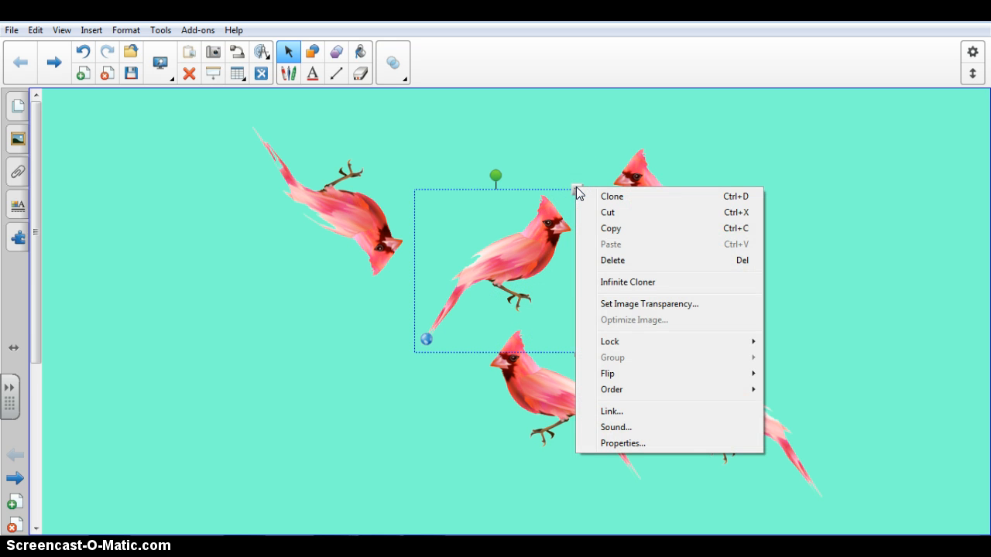
pyautogui.click(624, 427)
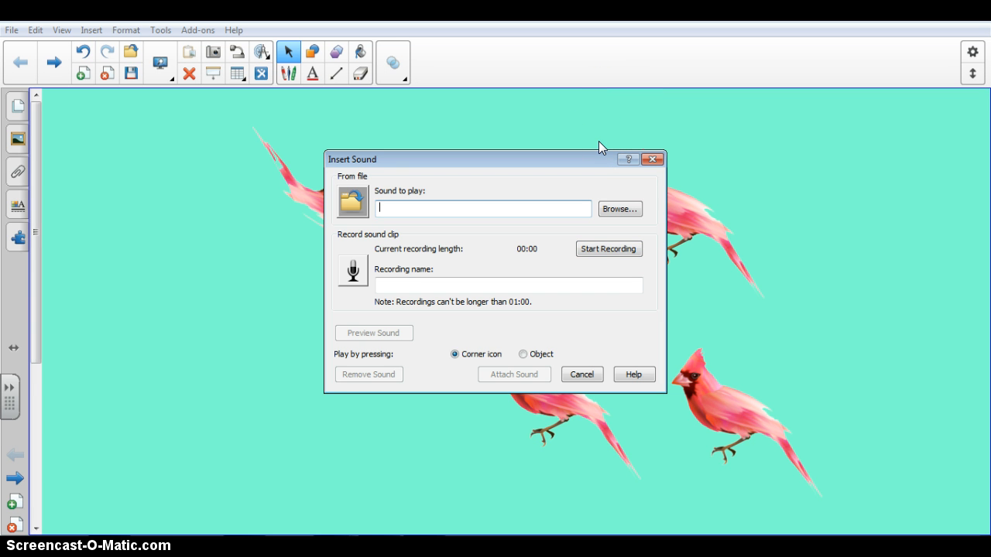
pyautogui.click(596, 249)
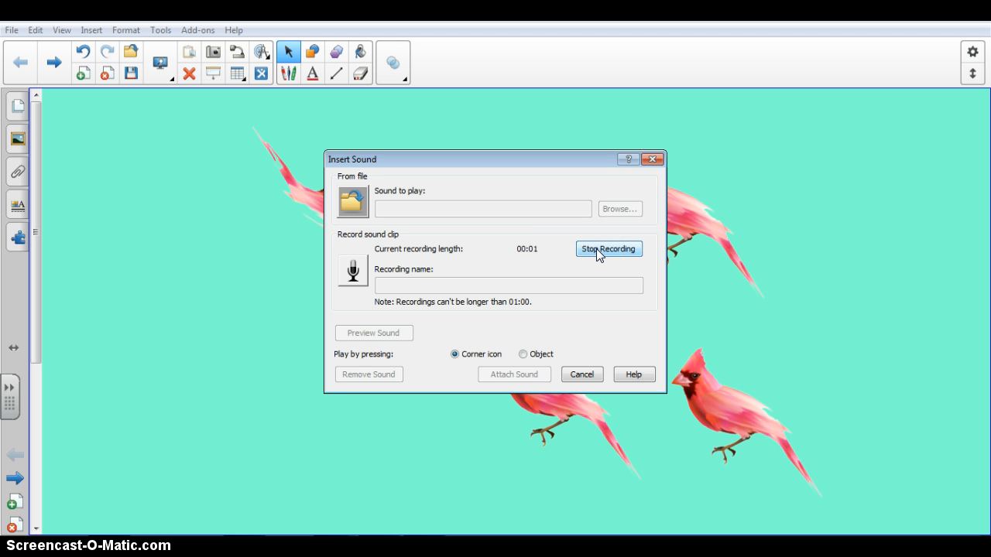
pyautogui.click(597, 253)
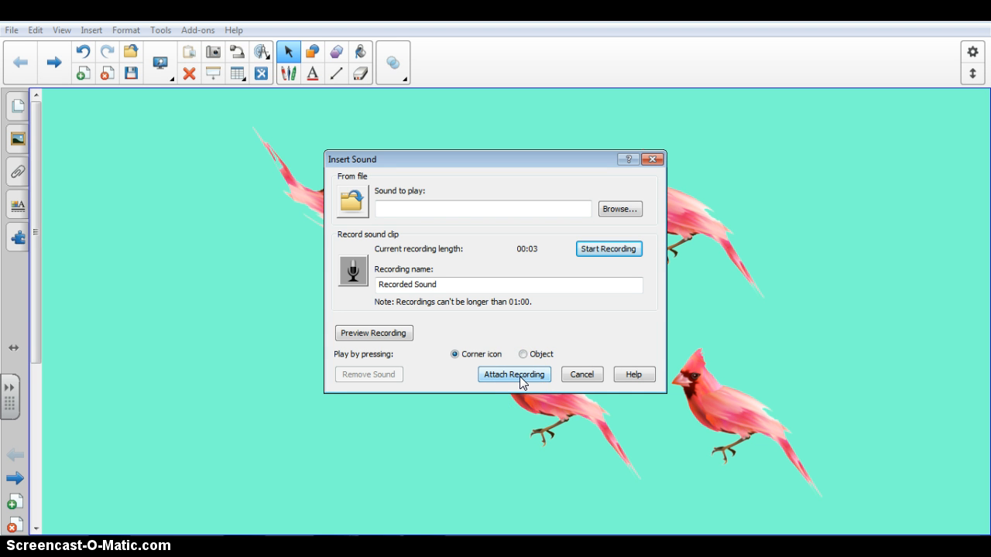
pyautogui.click(470, 354)
pyautogui.click(496, 375)
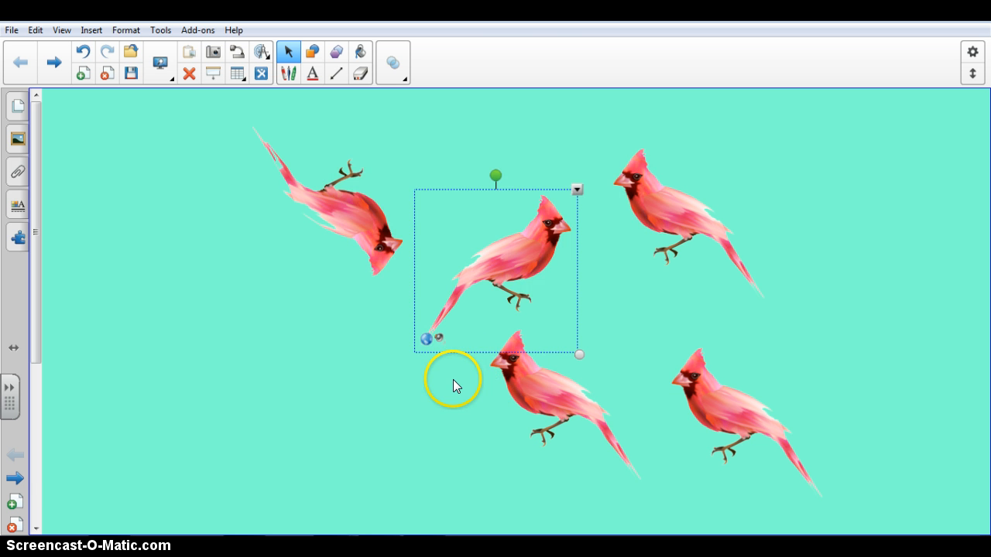
# Play the sound attached to the middle cardinal from its corner icon, and deselect the bird
pyautogui.click(453, 380)
pyautogui.click(439, 340)
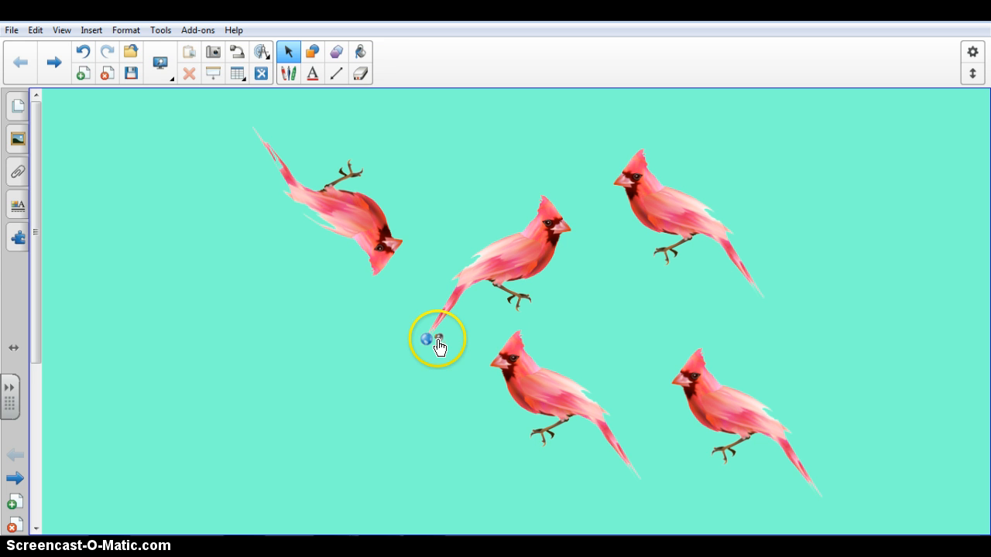
pyautogui.click(438, 345)
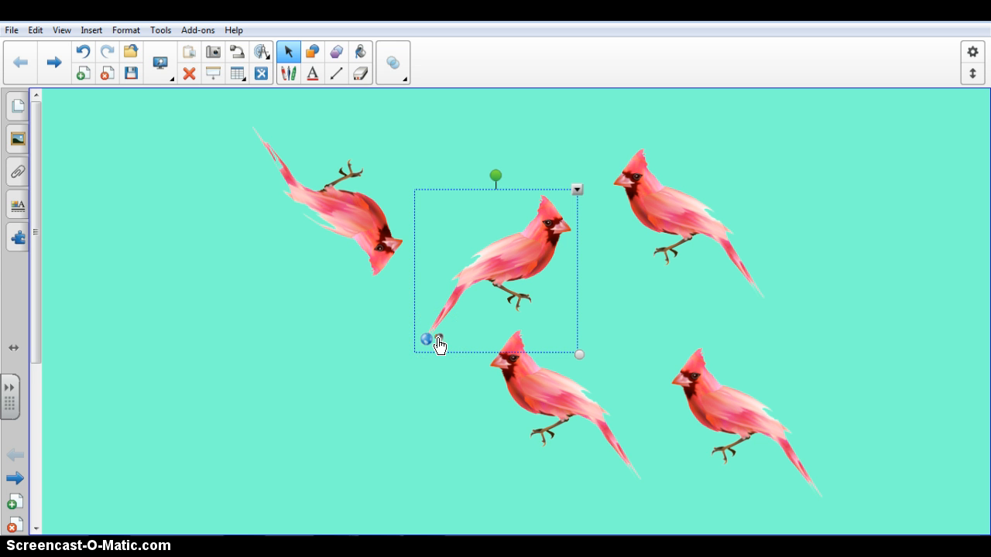
pyautogui.click(438, 343)
pyautogui.click(436, 390)
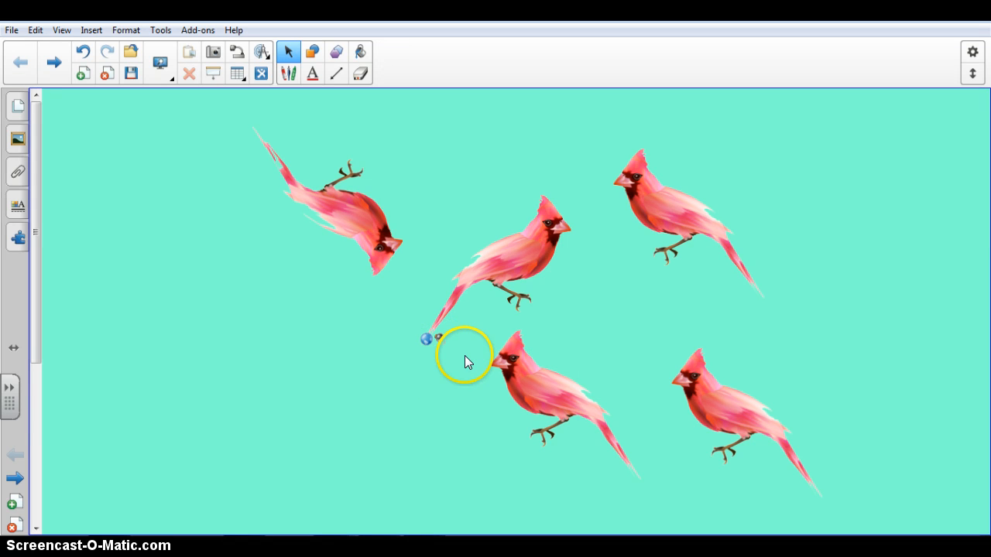
# Examine the object transparency setting in the properties of the upper-right cardinal, and deselect the bird
pyautogui.click(678, 240)
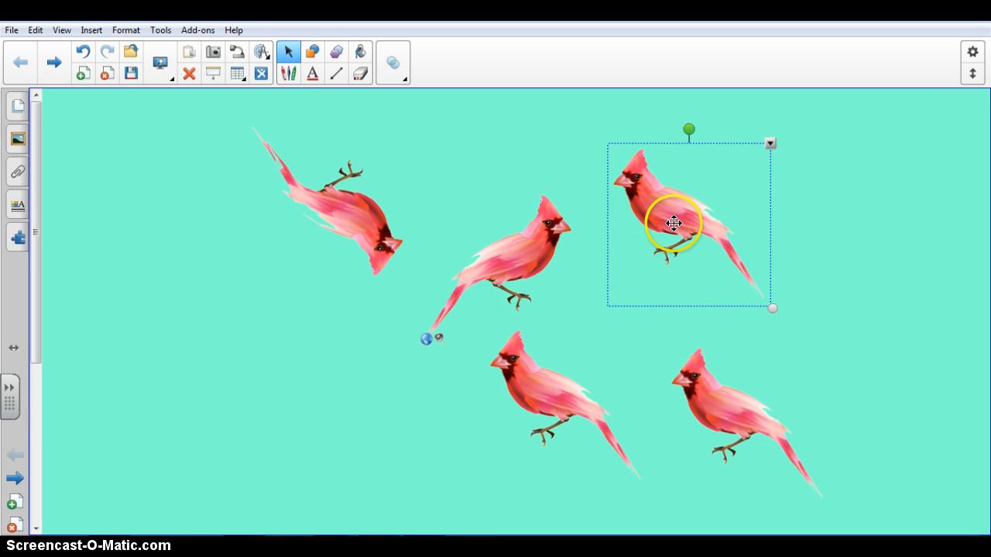
pyautogui.click(771, 144)
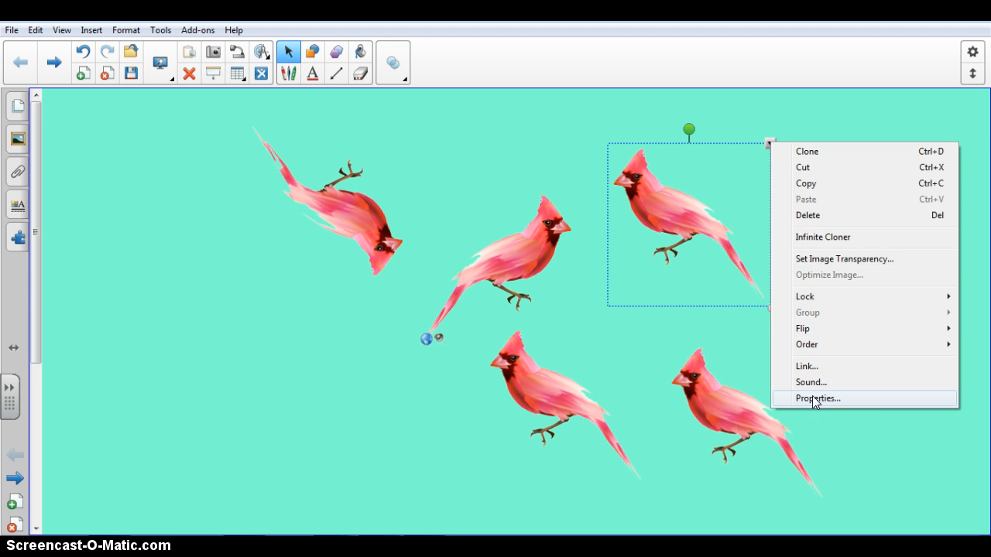
pyautogui.click(815, 399)
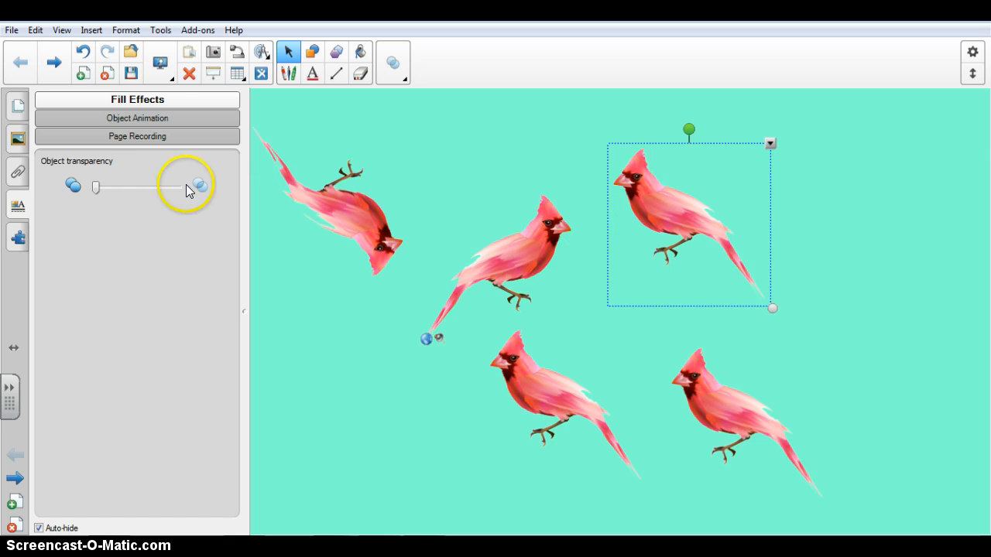
pyautogui.moveTo(97, 194)
pyautogui.mouseDown()
pyautogui.moveTo(174, 198)
pyautogui.moveTo(93, 194)
pyautogui.mouseUp()
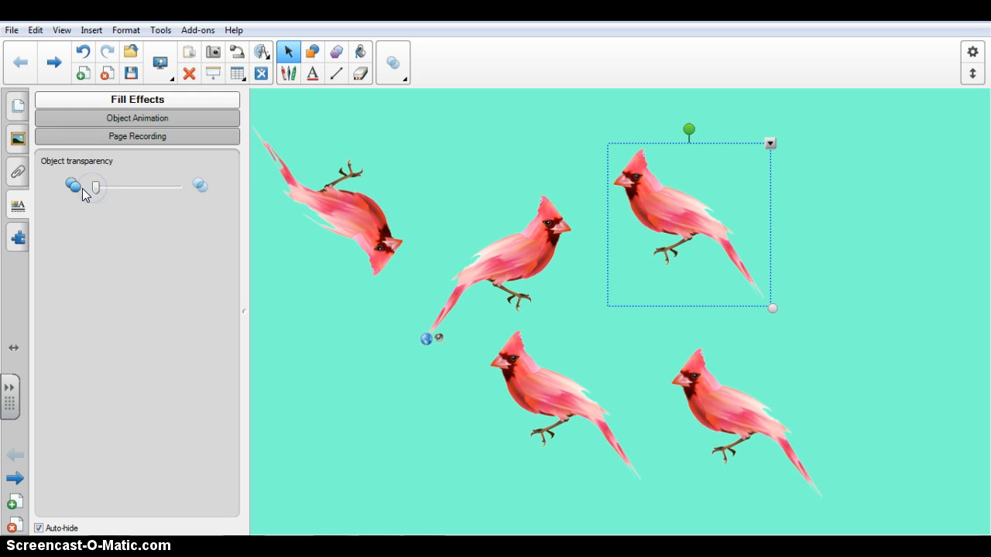
pyautogui.click(770, 144)
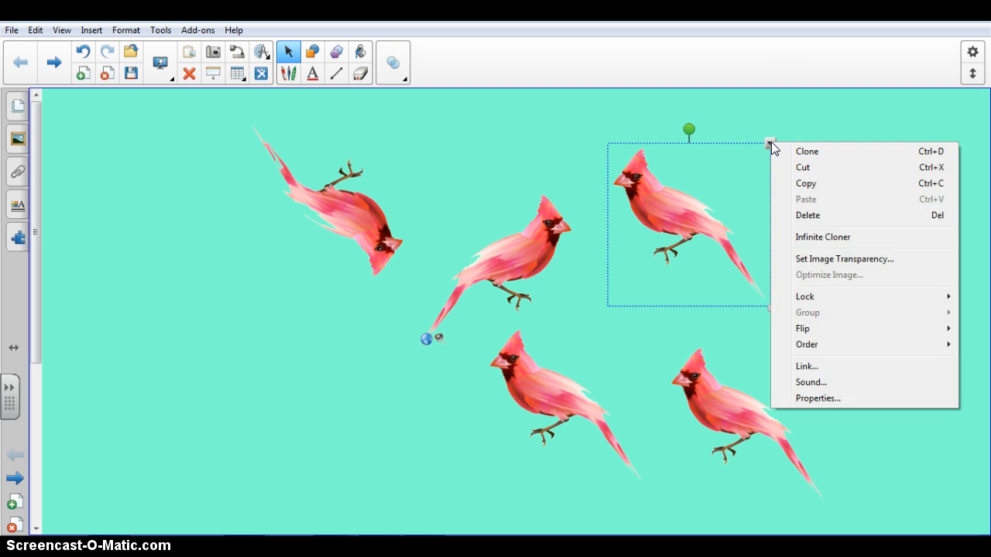
pyautogui.click(540, 149)
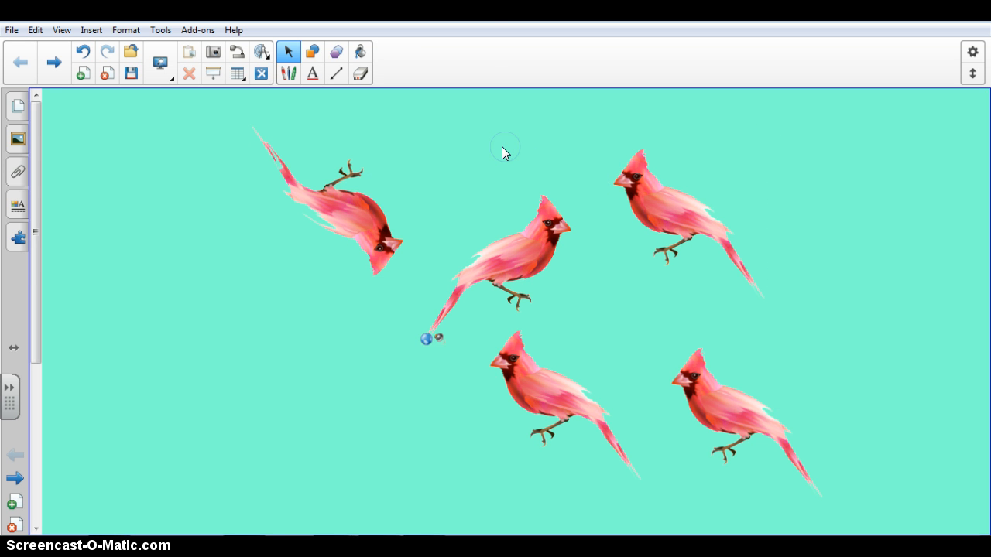